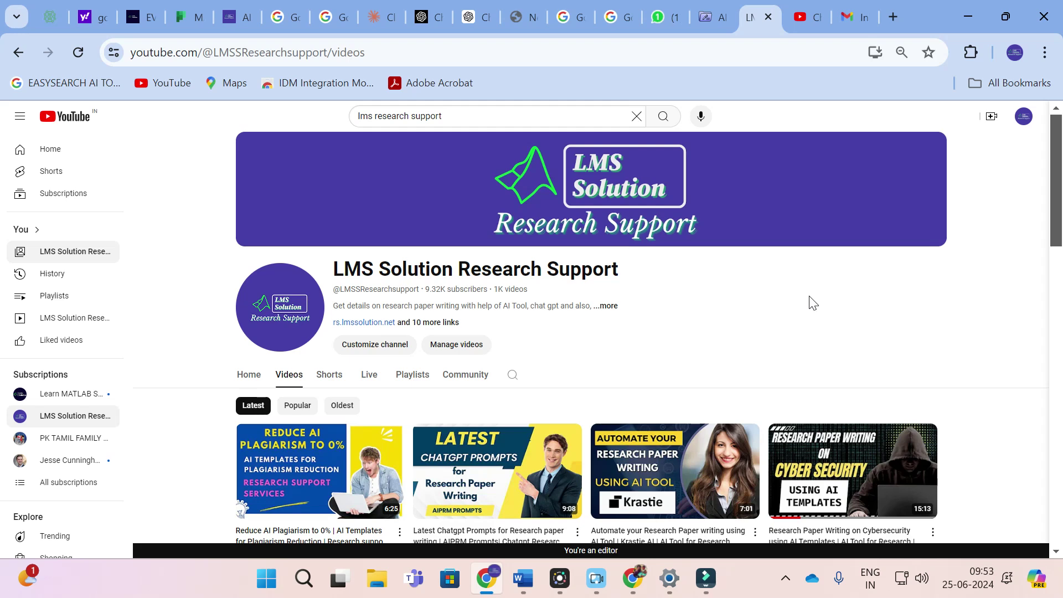
Open the Writing Tools category of Writify.AI and dismiss the cookie notice.
key("ctrl+3")
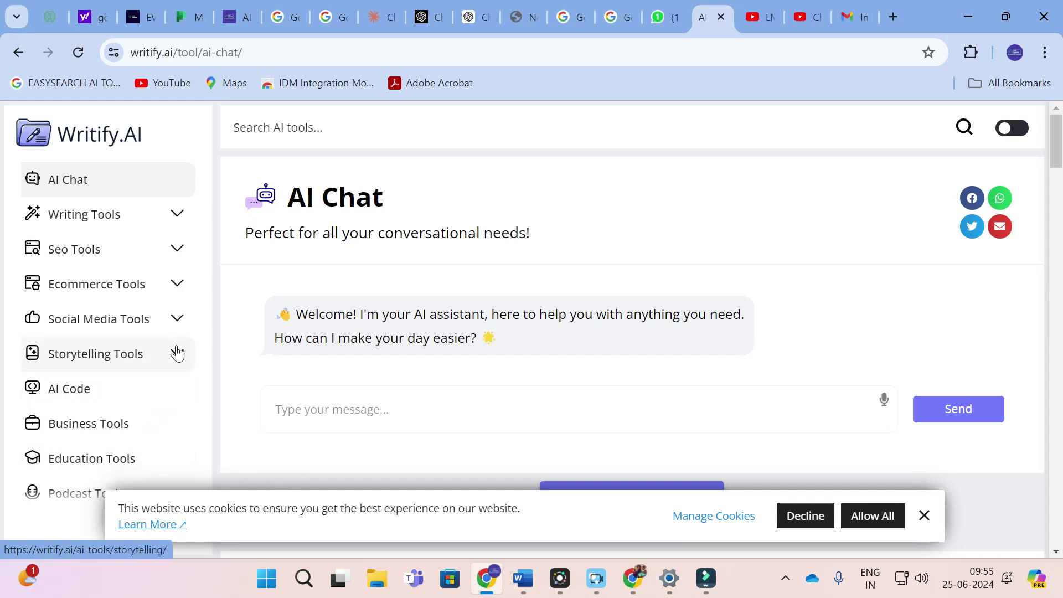
left_click(77, 217)
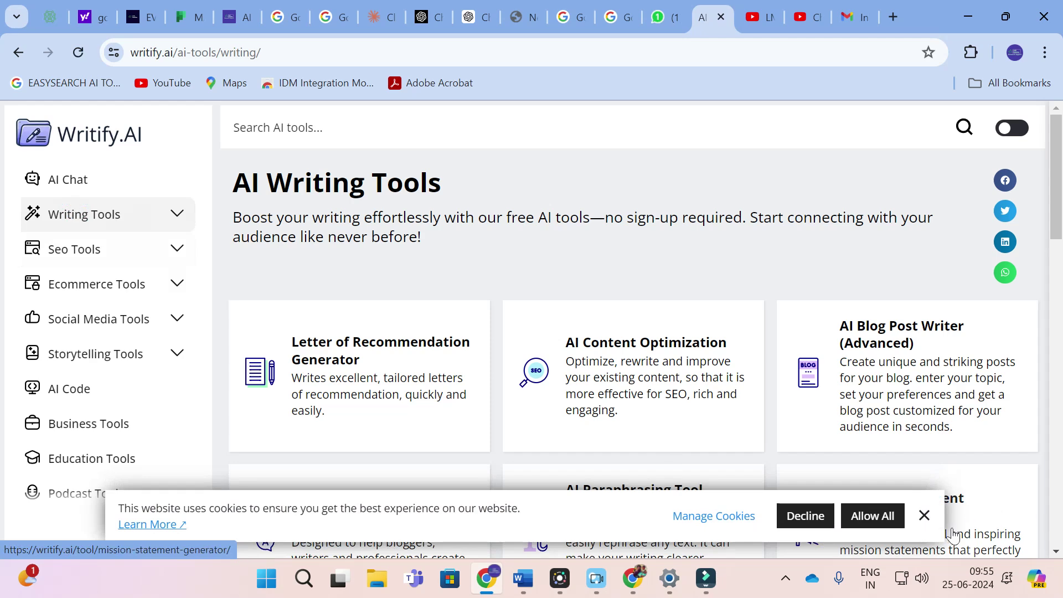
left_click(925, 515)
Look through the whole list of AI writing tools, including the paraphrasing, paragraph rewriting, text generation and text enhancement tools.
scroll(501, 287, "down", 1)
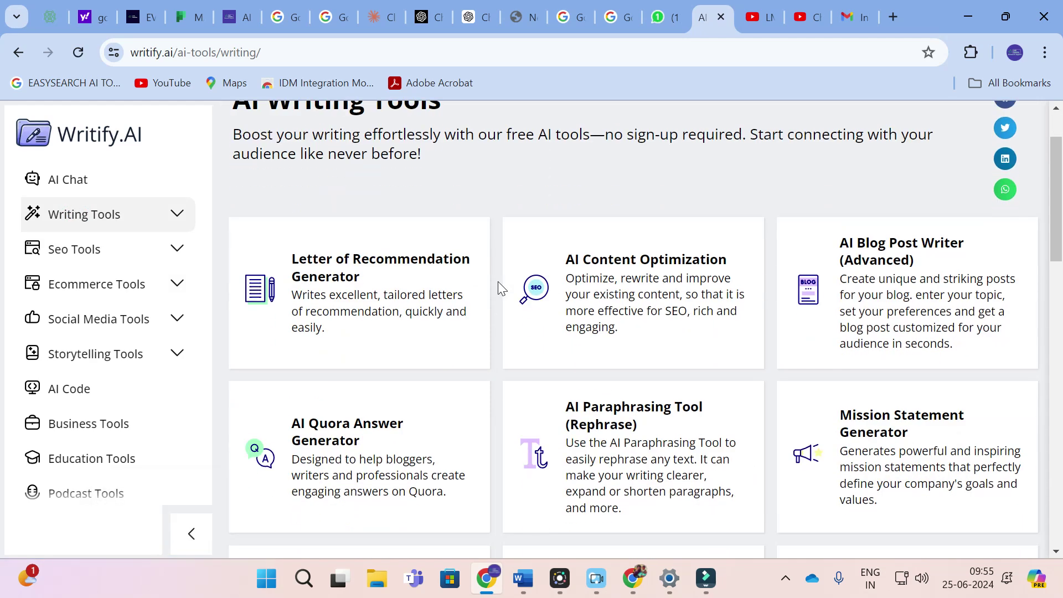
scroll(497, 281, "down", 1)
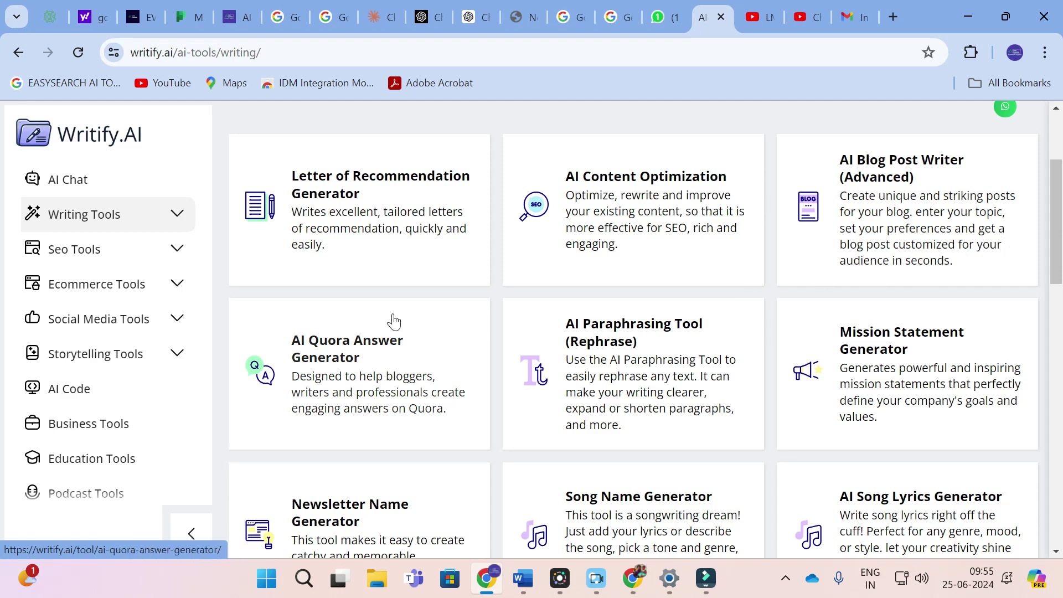
scroll(409, 315, "down", 1)
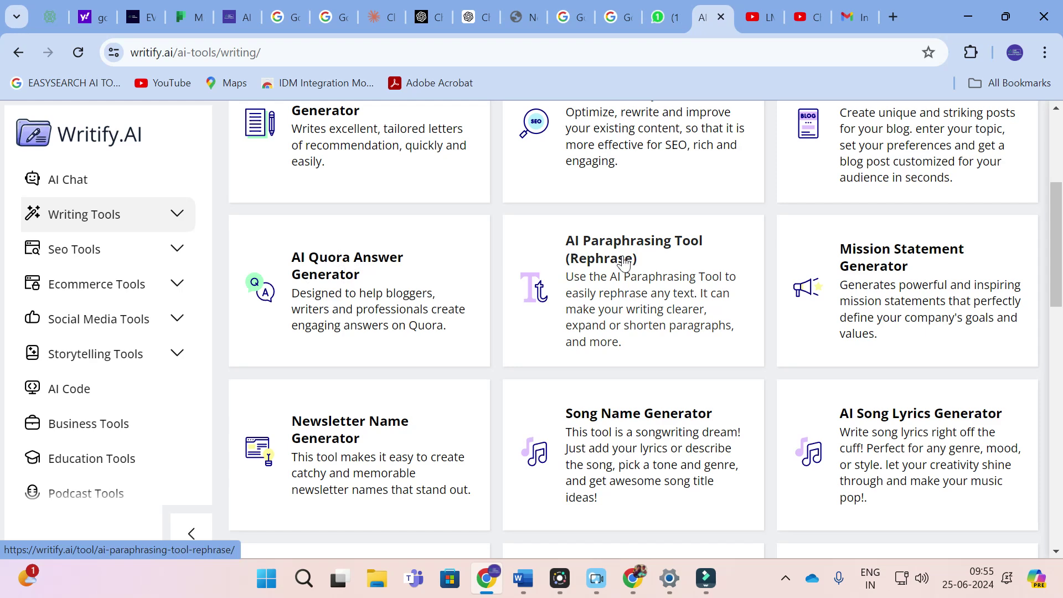
scroll(892, 246, "down", 1)
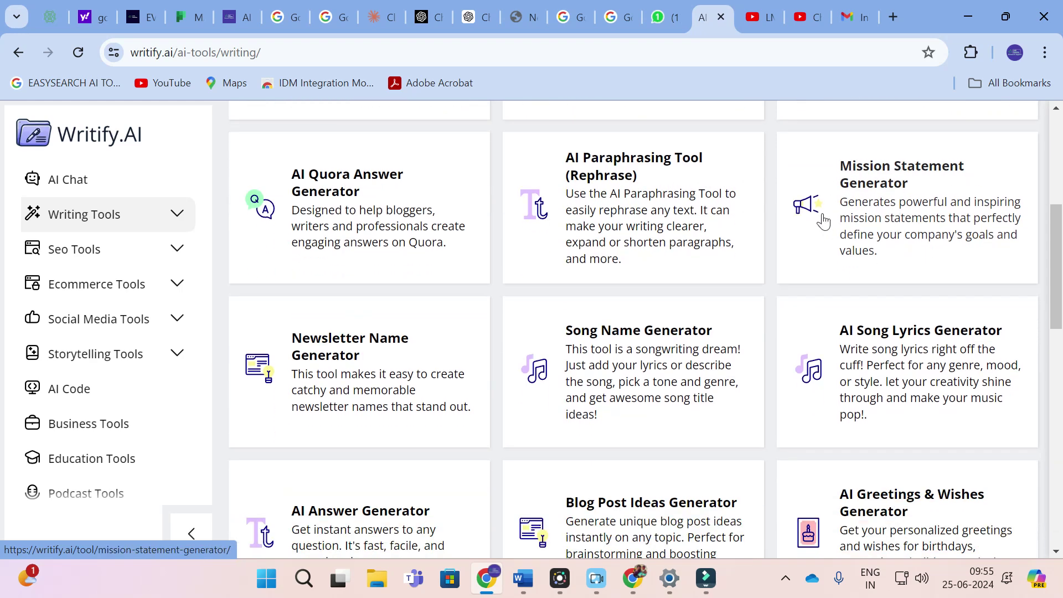
scroll(858, 221, "down", 2)
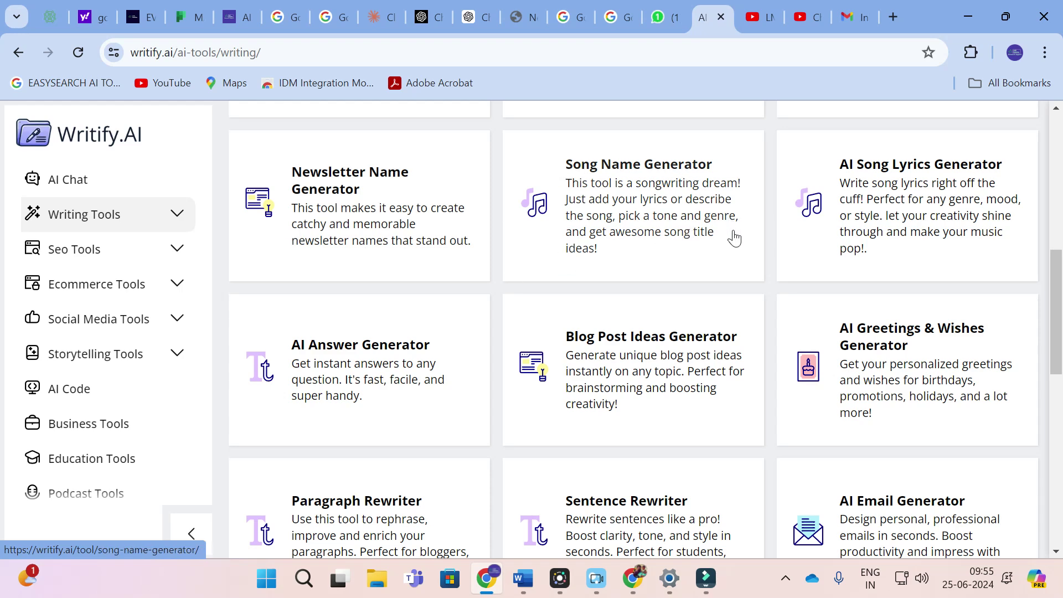
scroll(858, 269, "down", 4)
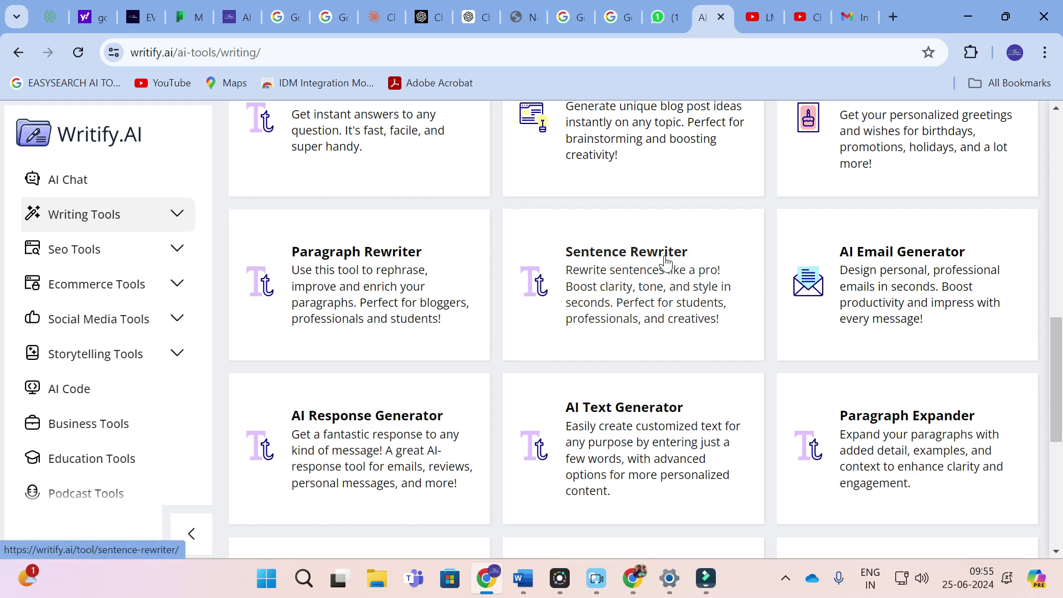
scroll(657, 263, "down", 1)
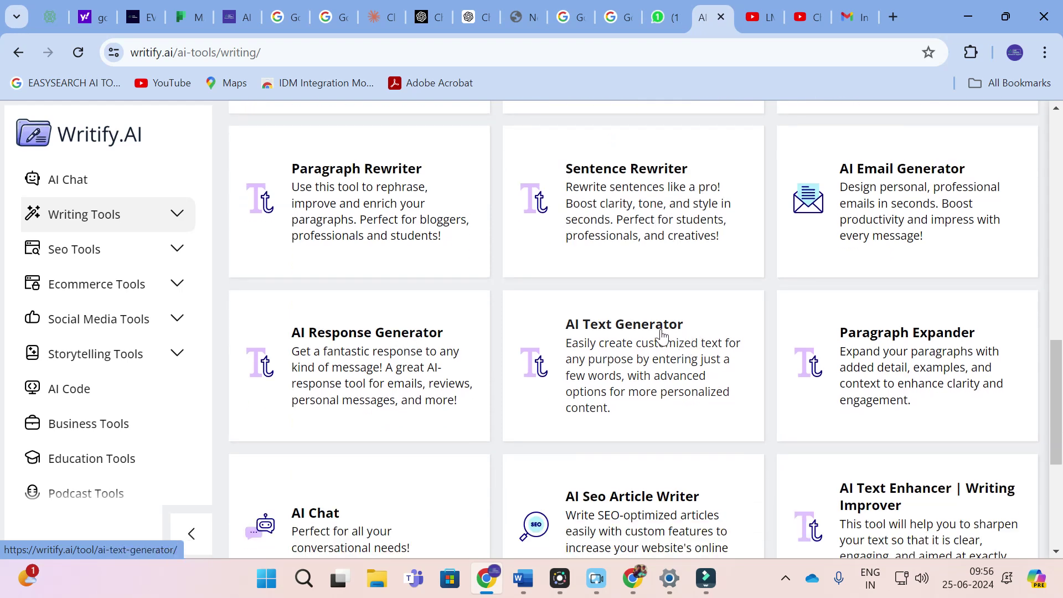
scroll(918, 352, "down", 2)
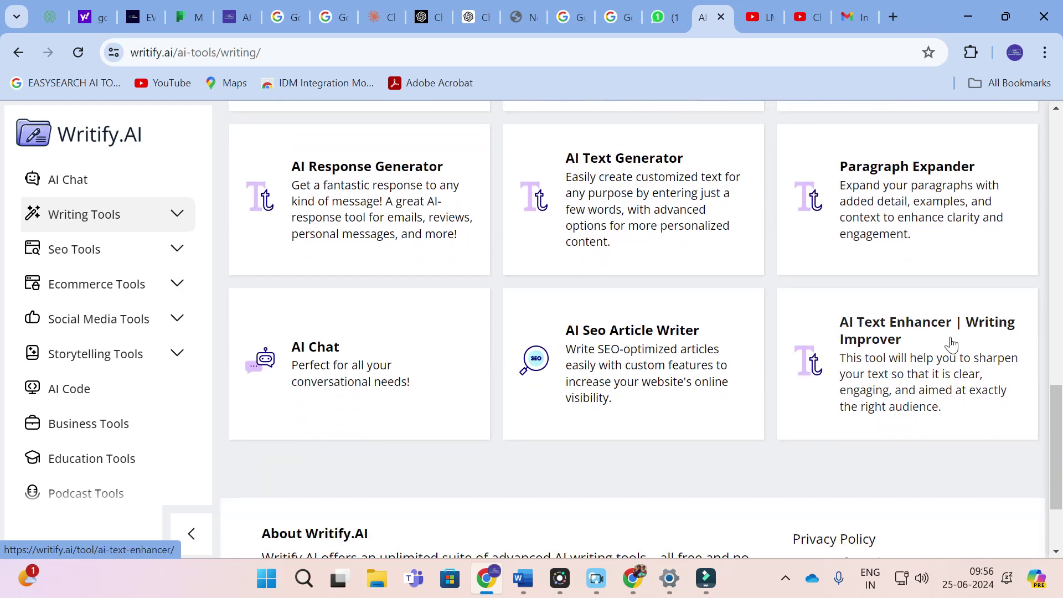
scroll(380, 331, "up", 5)
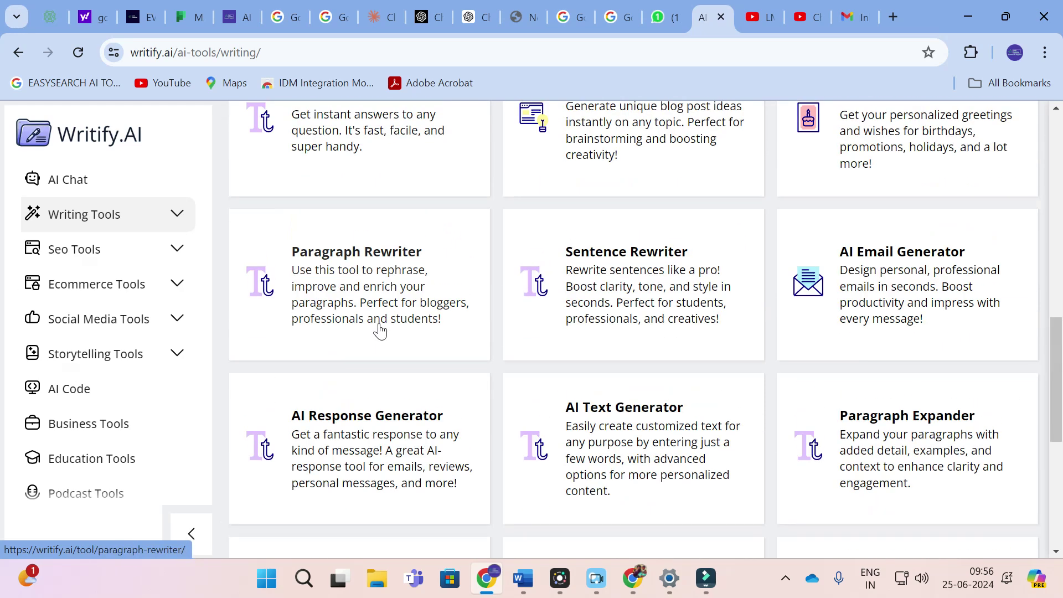
scroll(380, 329, "up", 6)
scroll(422, 325, "down", 10)
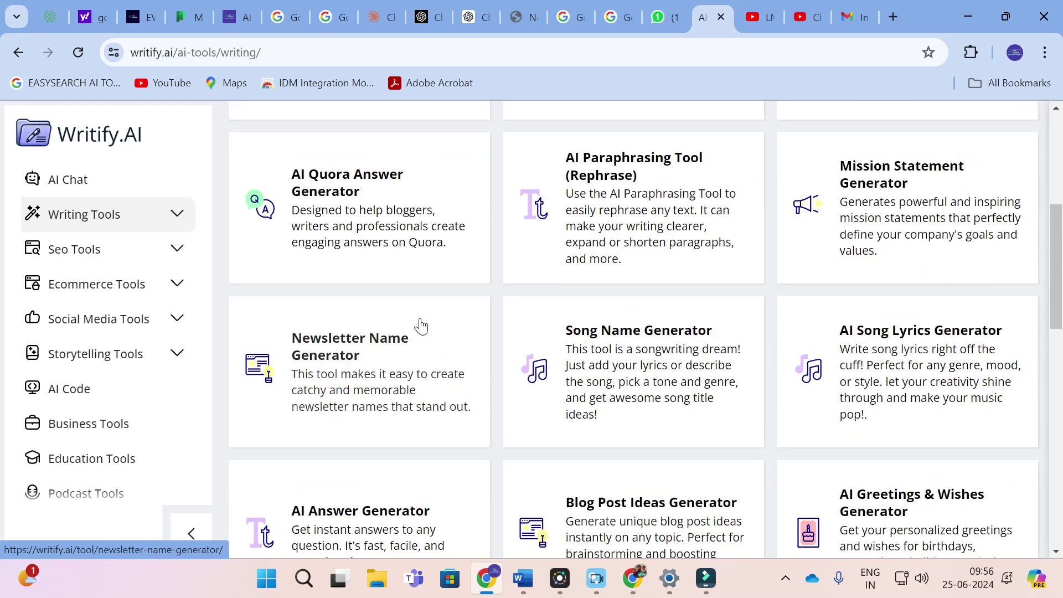
scroll(1018, 347, "down", 4)
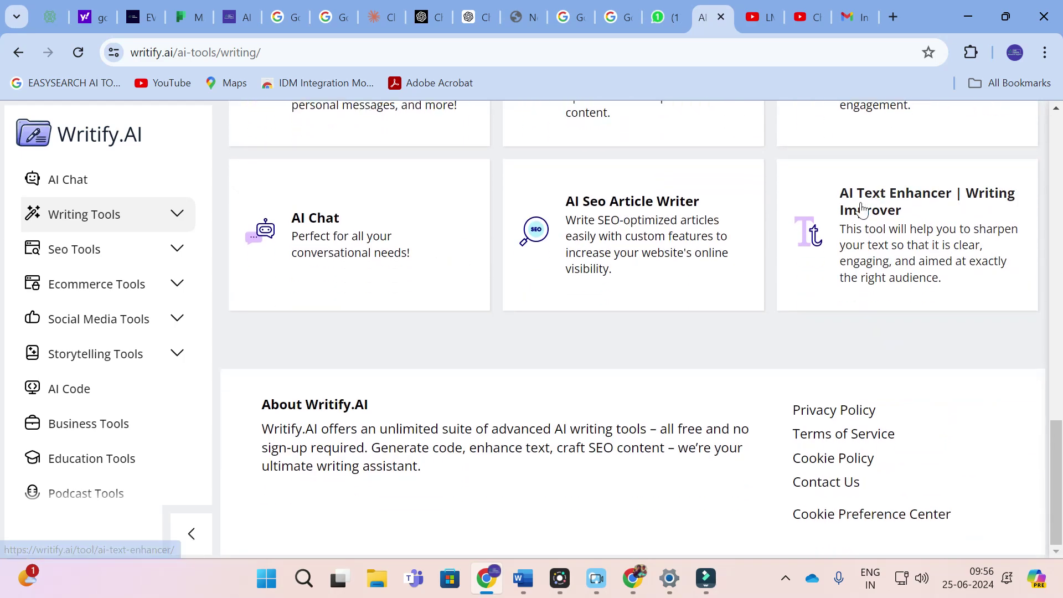
Open the AI Text Enhancer | Writing Improver and look over its usage guide and its text, audience, tone, language and length fields.
left_click(861, 210)
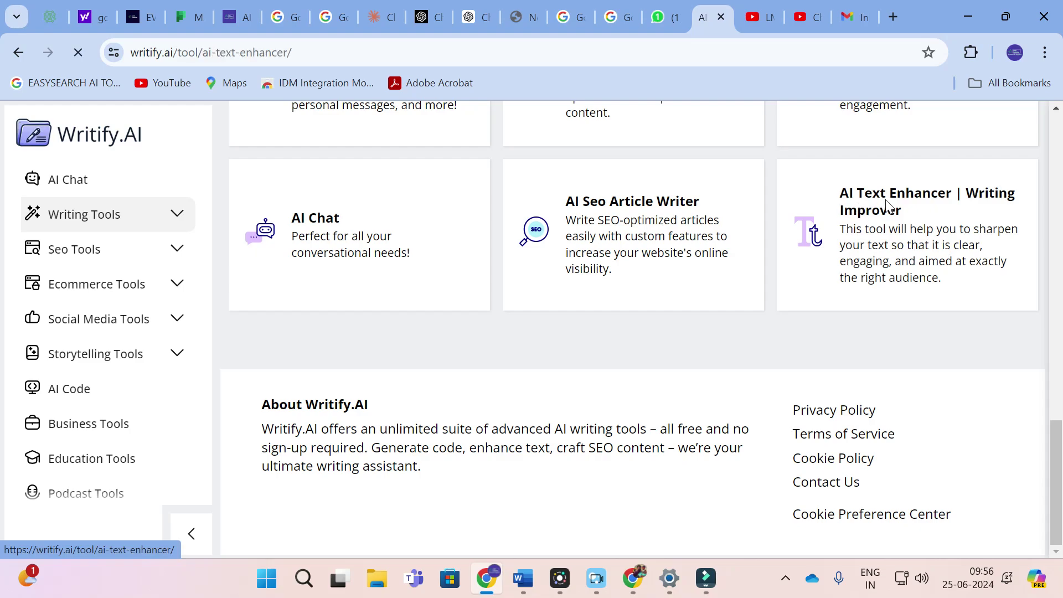
scroll(446, 311, "down", 10)
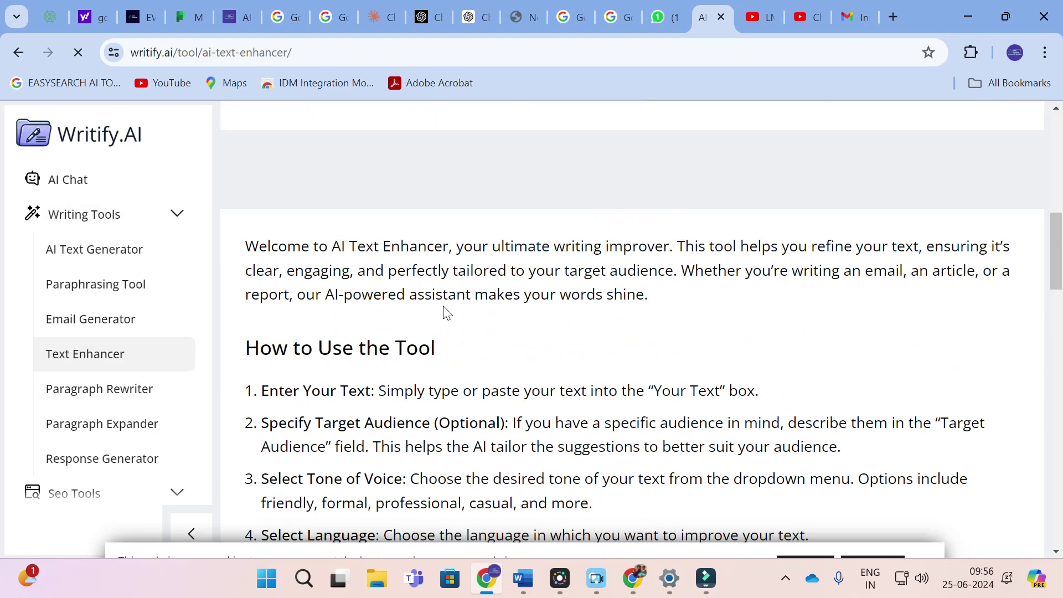
scroll(445, 309, "down", 8)
scroll(439, 308, "up", 15)
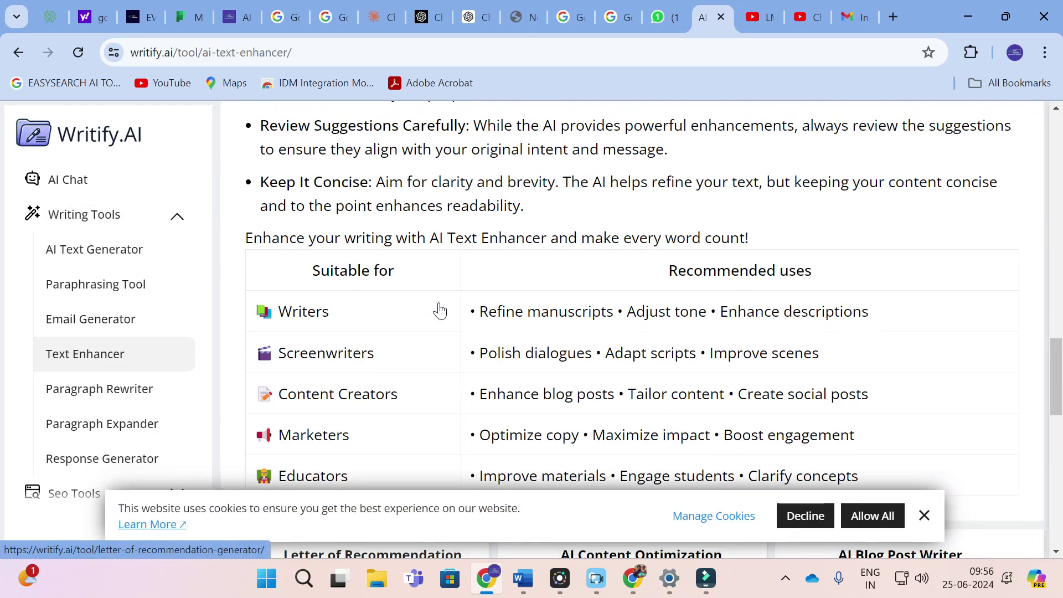
scroll(434, 307, "up", 9)
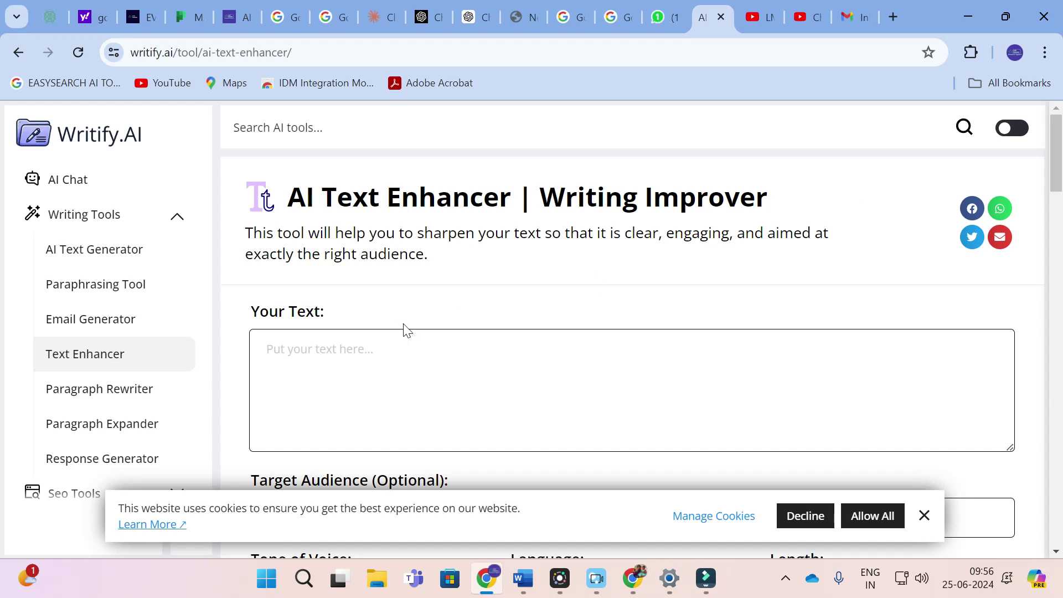
scroll(377, 325, "down", 2)
left_click(308, 266)
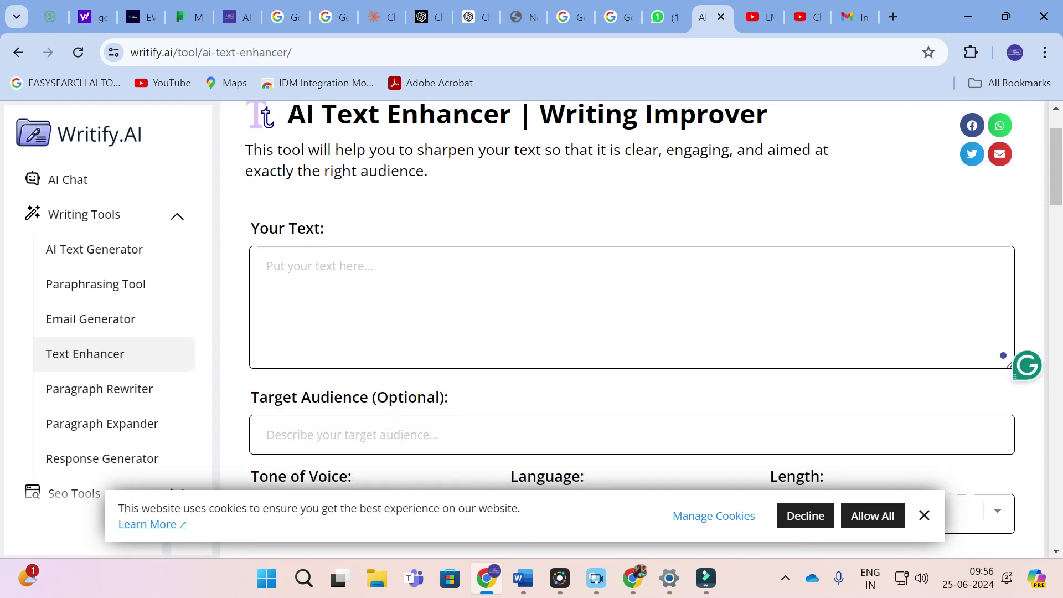
scroll(308, 266, "down", 2)
left_click(330, 349)
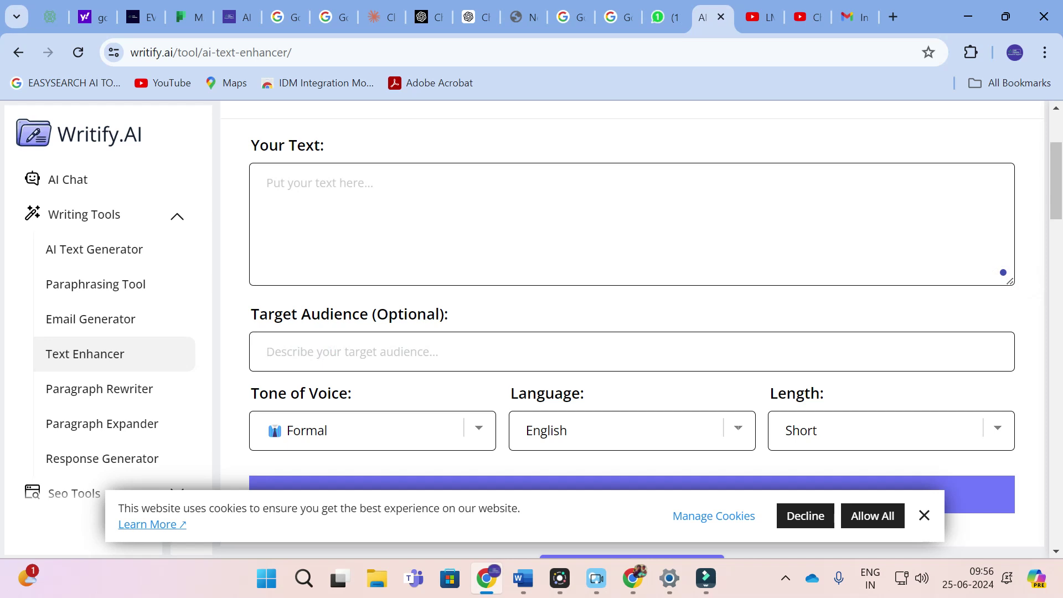
scroll(344, 354, "down", 4)
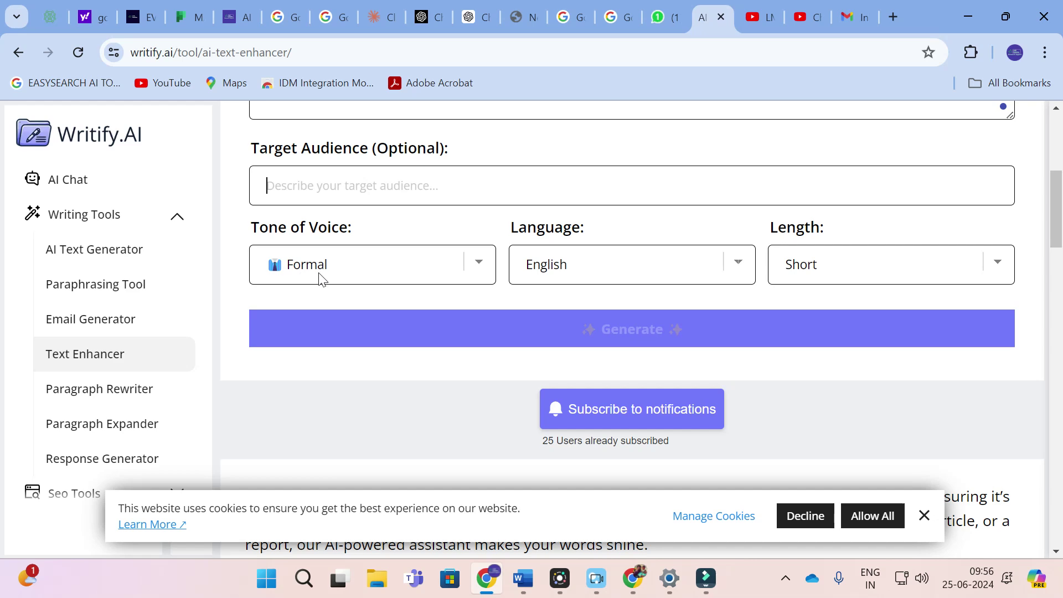
scroll(320, 278, "up", 4)
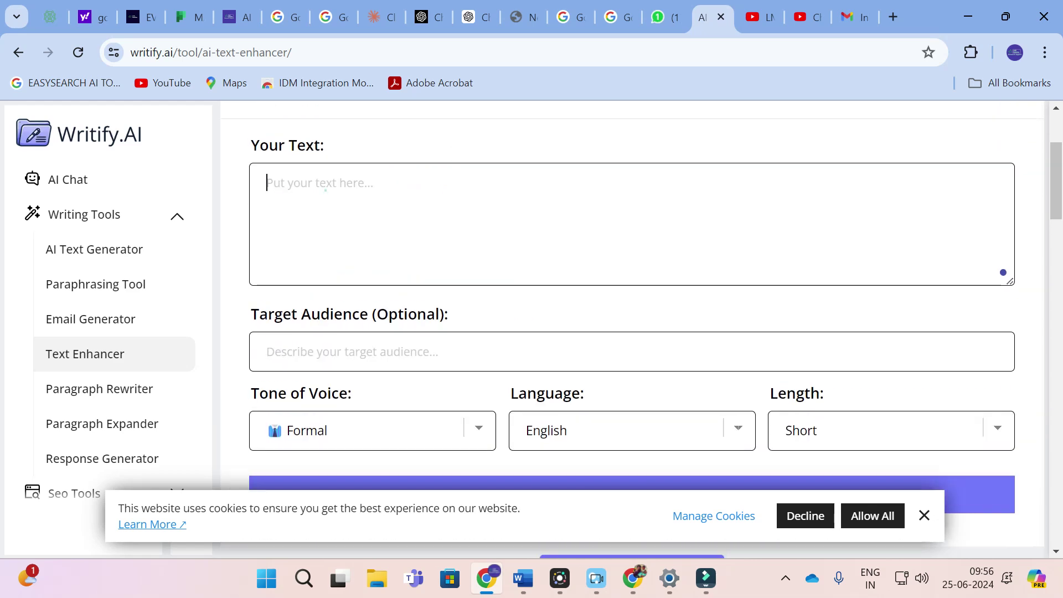
Switch to File Explorer, browse drive E: into the personal folder for the source paper, and return to the AI Text Enhancer.
left_click(375, 587)
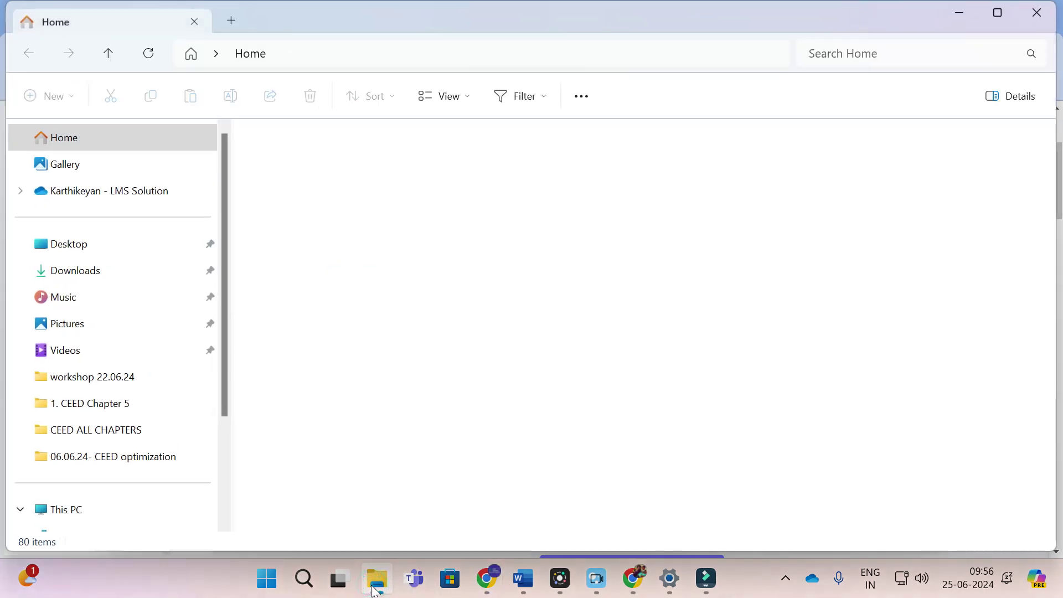
scroll(106, 407, "down", 3)
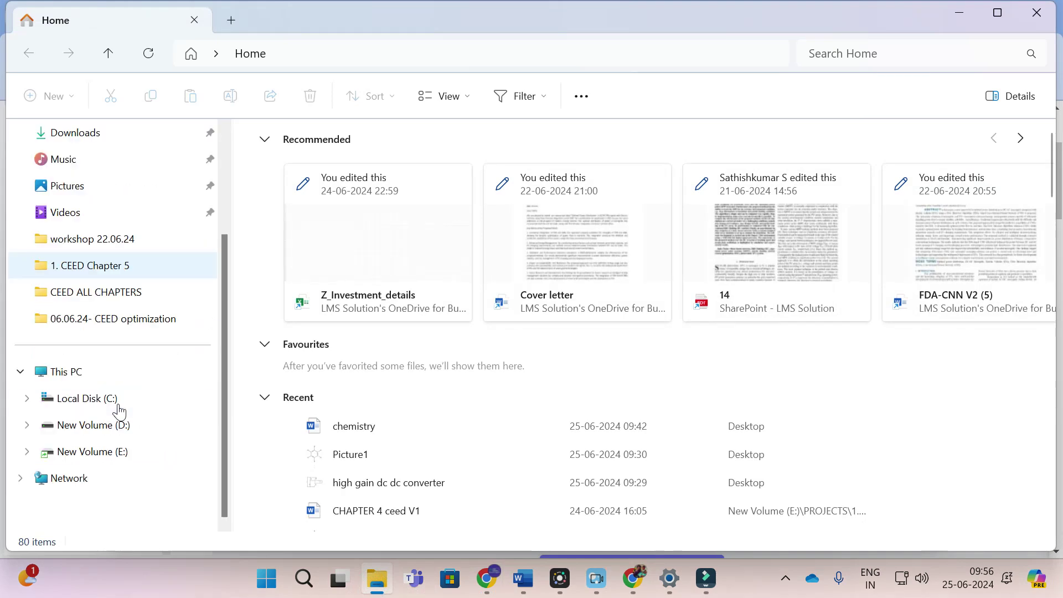
left_click(93, 451)
double_click(299, 444)
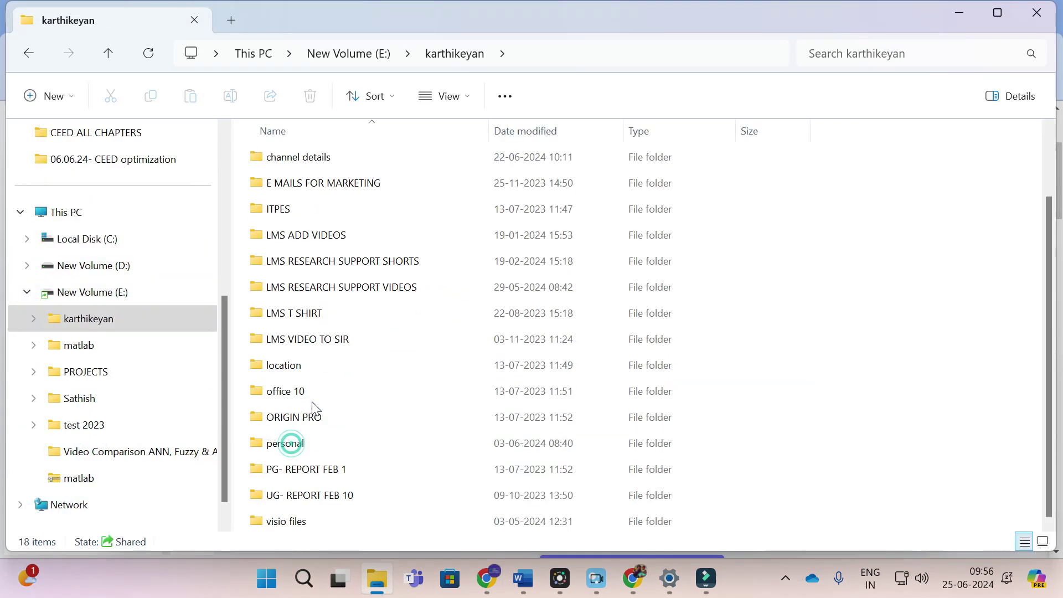
double_click(297, 444)
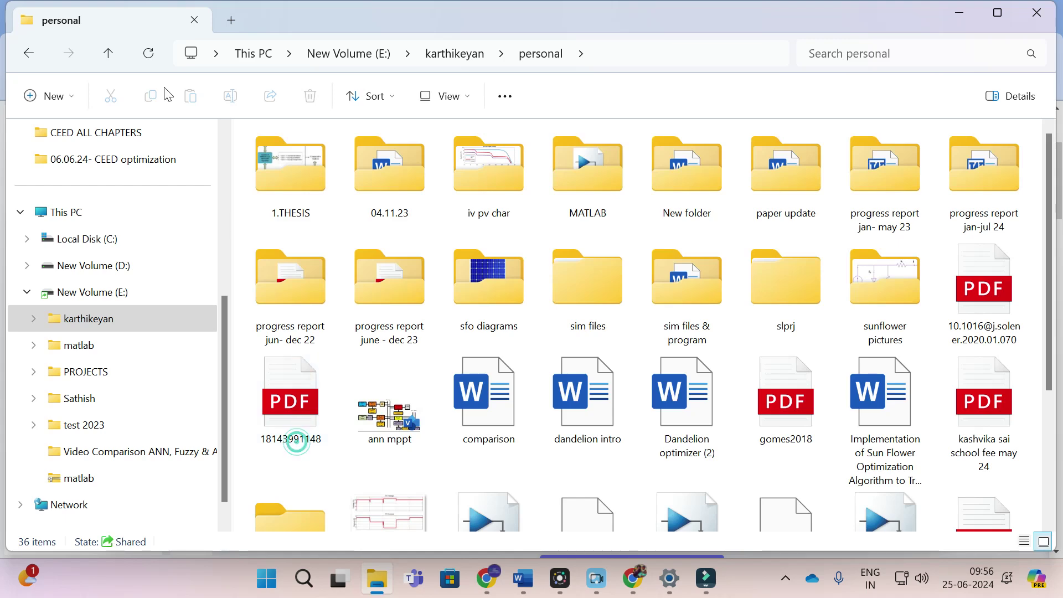
left_click(112, 51)
key("alt+Tab")
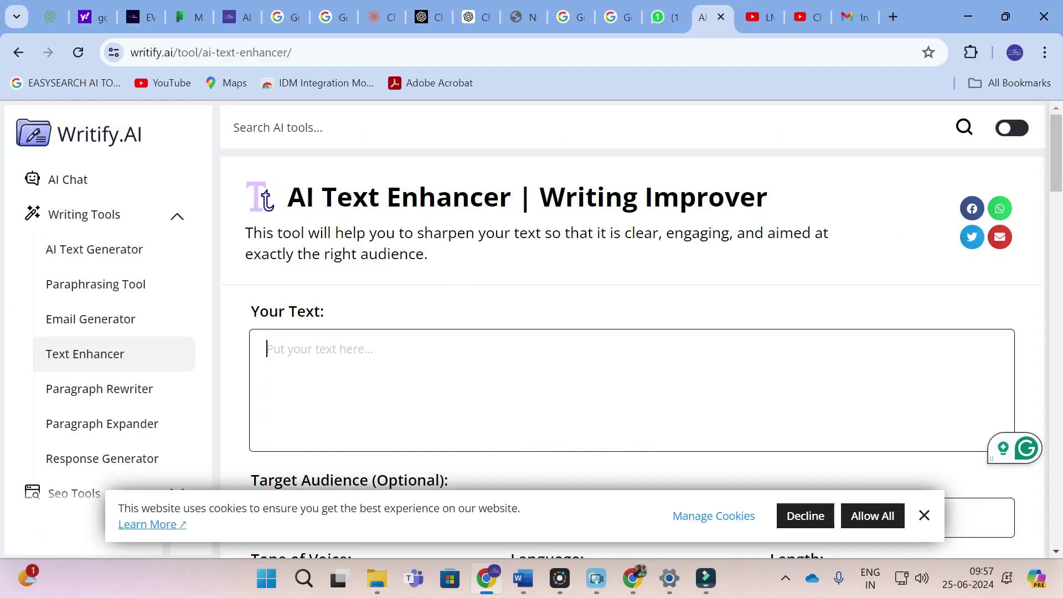
Paste the copied abstract on Dandelion optimization for PV systems as the source text and set the target audience to "researcher".
left_click(306, 351)
key("ctrl+v")
scroll(631, 388, "down", 5)
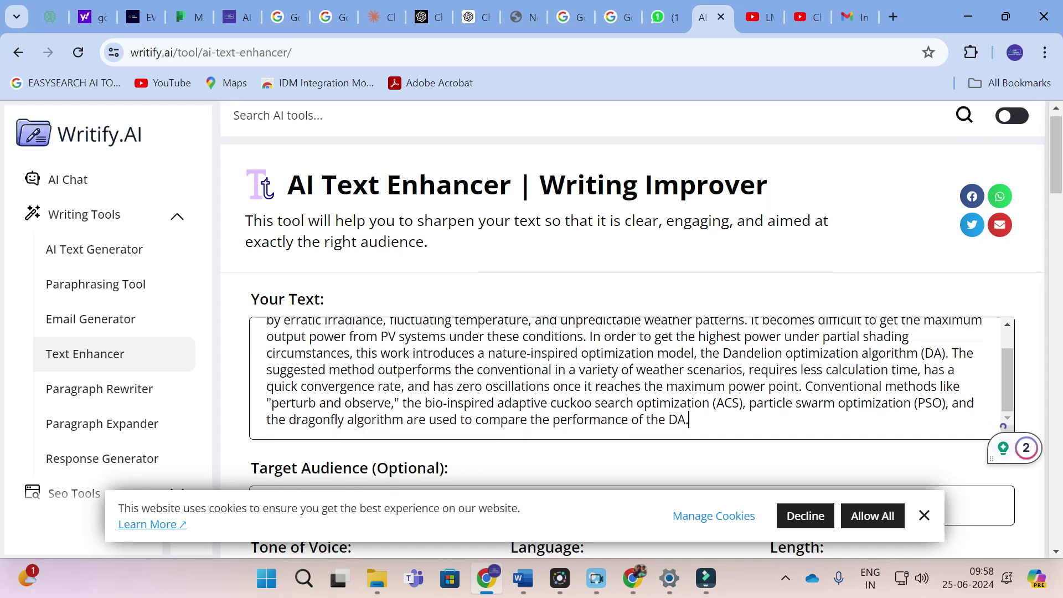
left_click(321, 263)
type("researcher")
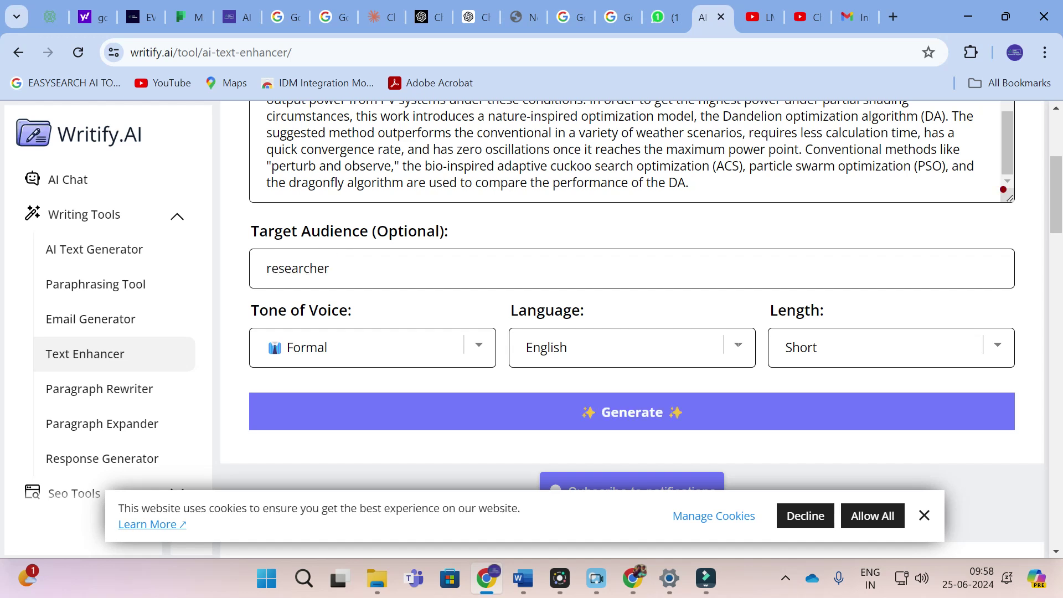
Set the tone of voice to Professional, the language to English and the length to Medium.
left_click(468, 345)
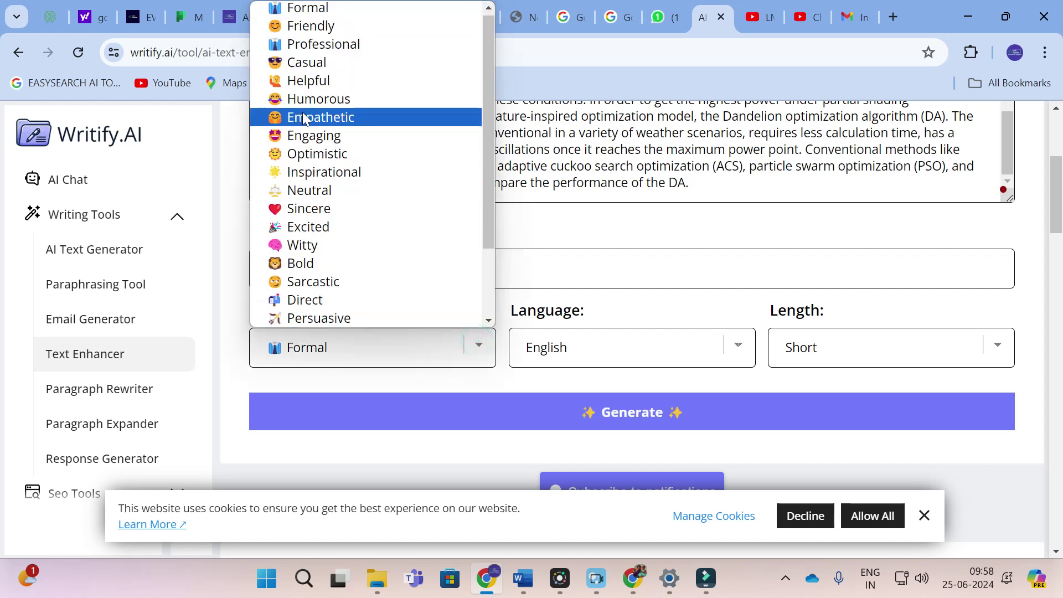
left_click(341, 51)
left_click(628, 336)
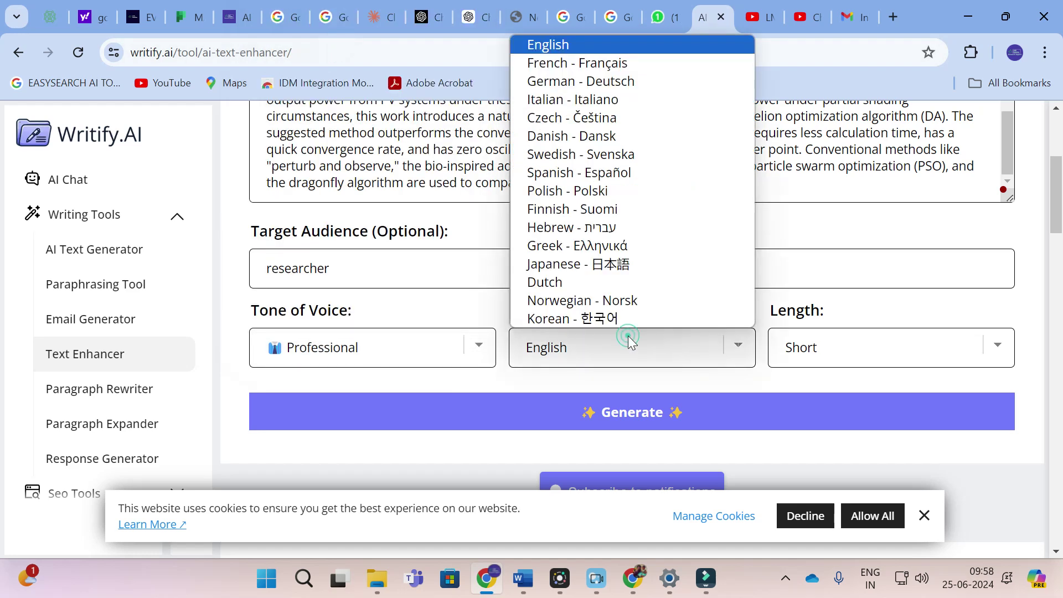
left_click(551, 43)
left_click(849, 347)
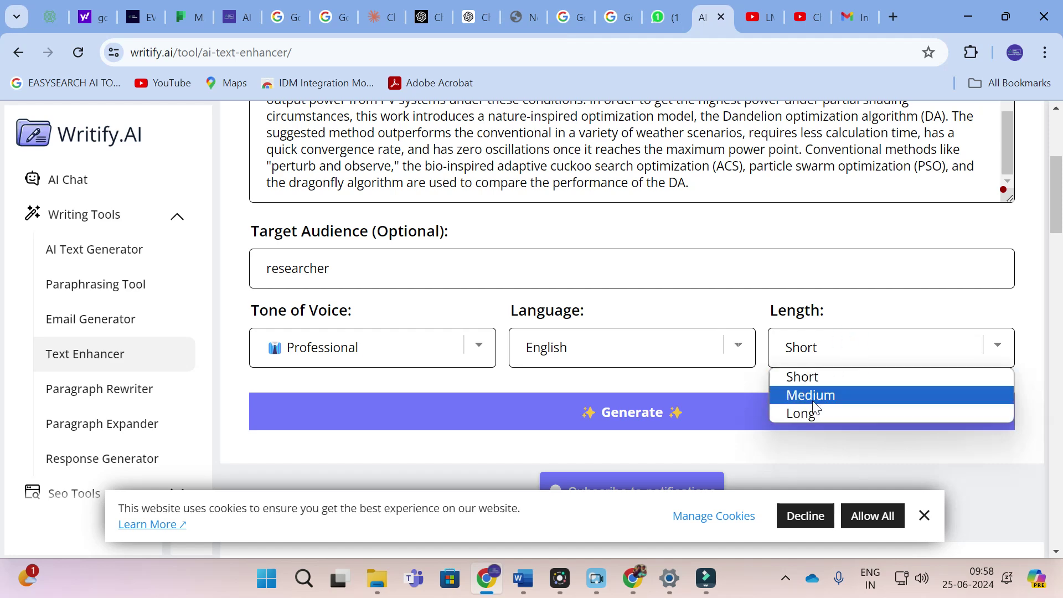
left_click(813, 395)
Generate the enhanced text and compare it with the original abstract.
left_click(640, 416)
scroll(442, 317, "down", 3)
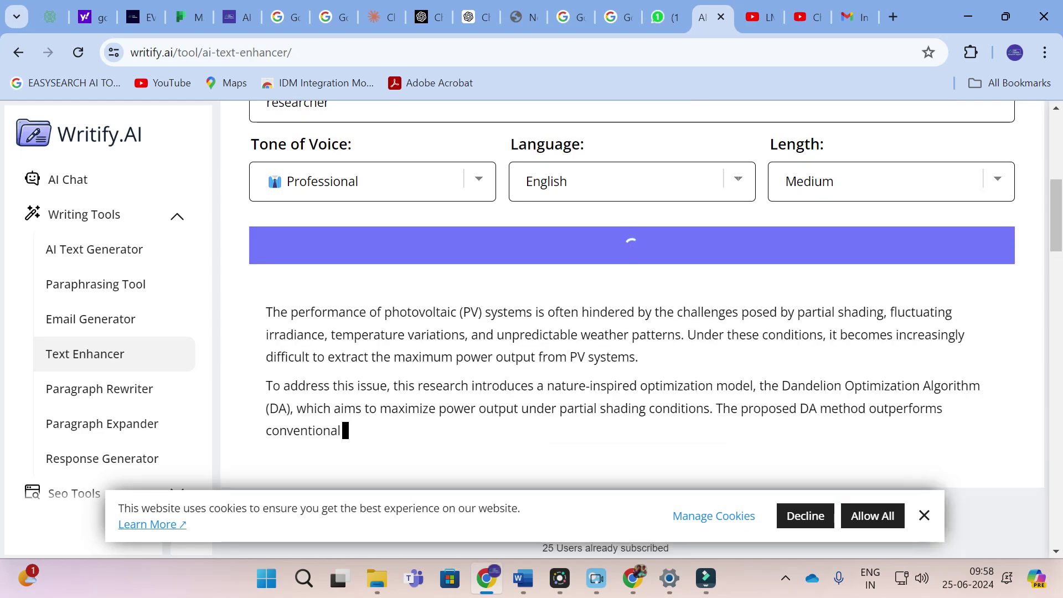
scroll(340, 339, "down", 6)
scroll(343, 339, "up", 6)
scroll(341, 339, "up", 7)
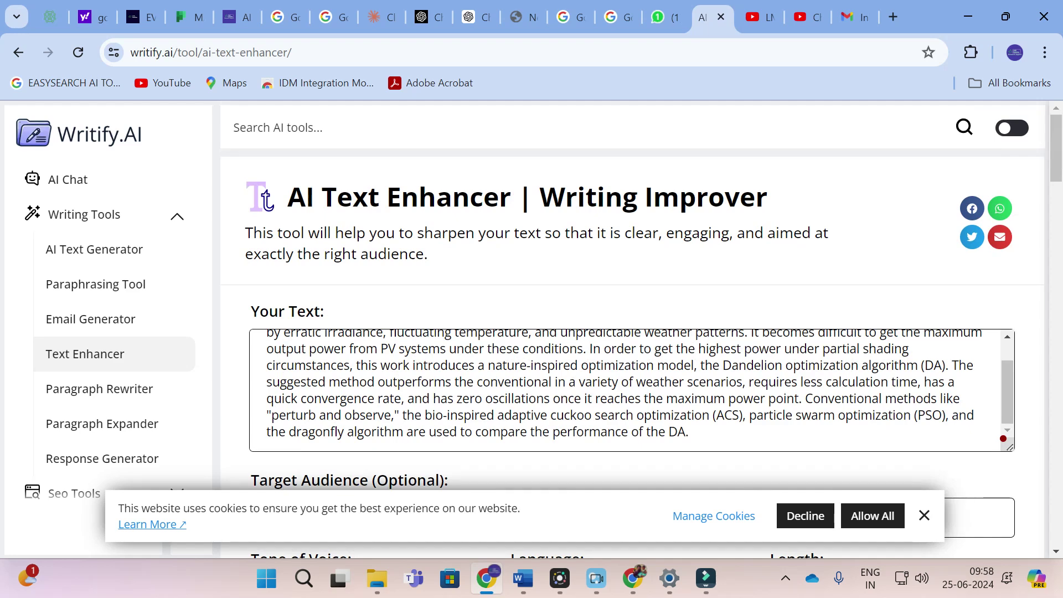
scroll(469, 315, "down", 9)
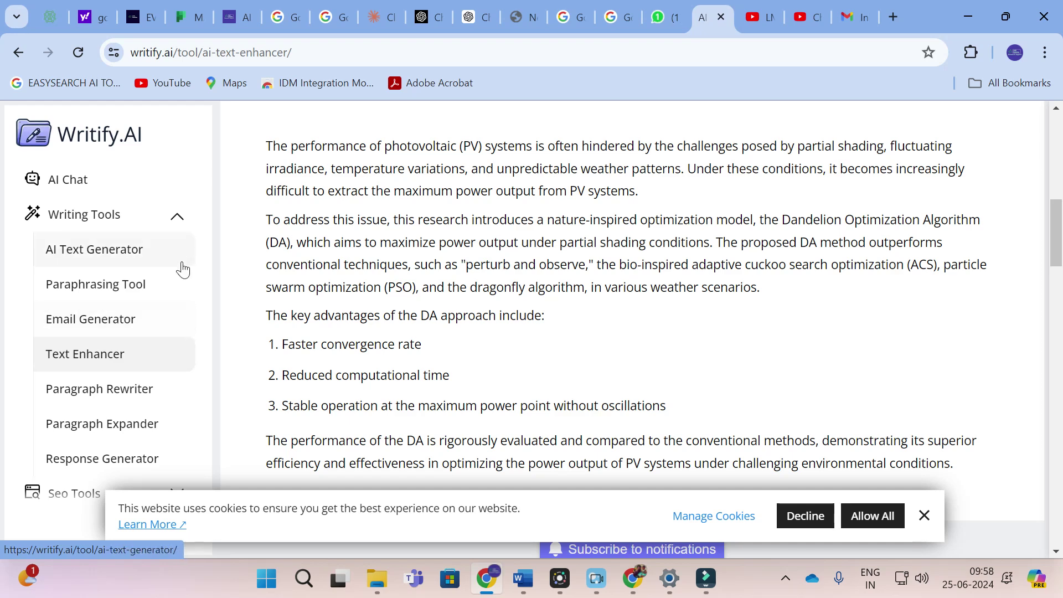
Ask AI Chat to "generate an abstract for the research paper titled grid connected pv system" and dismiss the cookie notice.
left_click(64, 182)
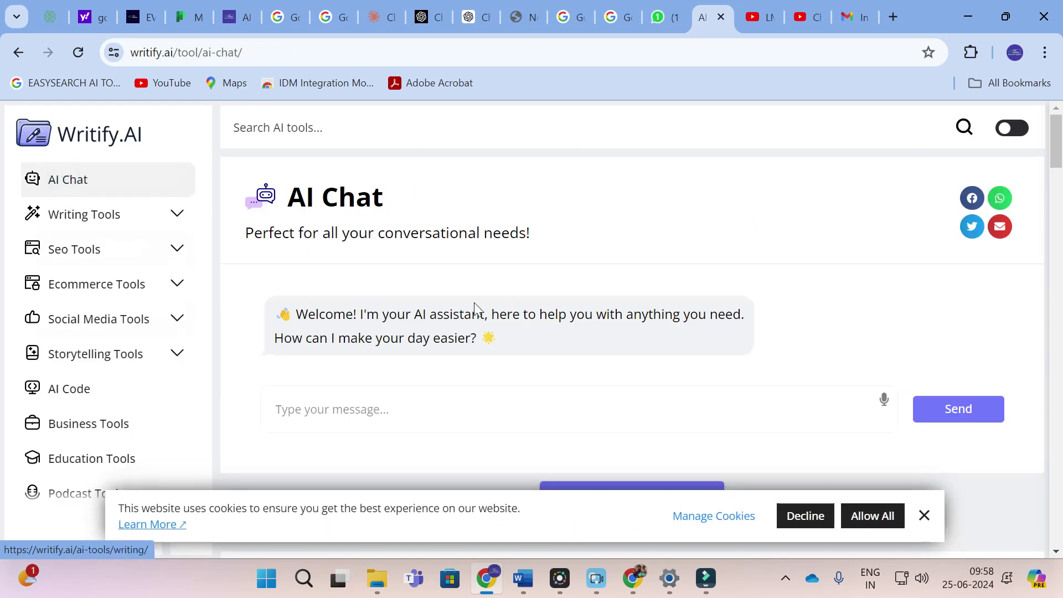
scroll(475, 307, "down", 3)
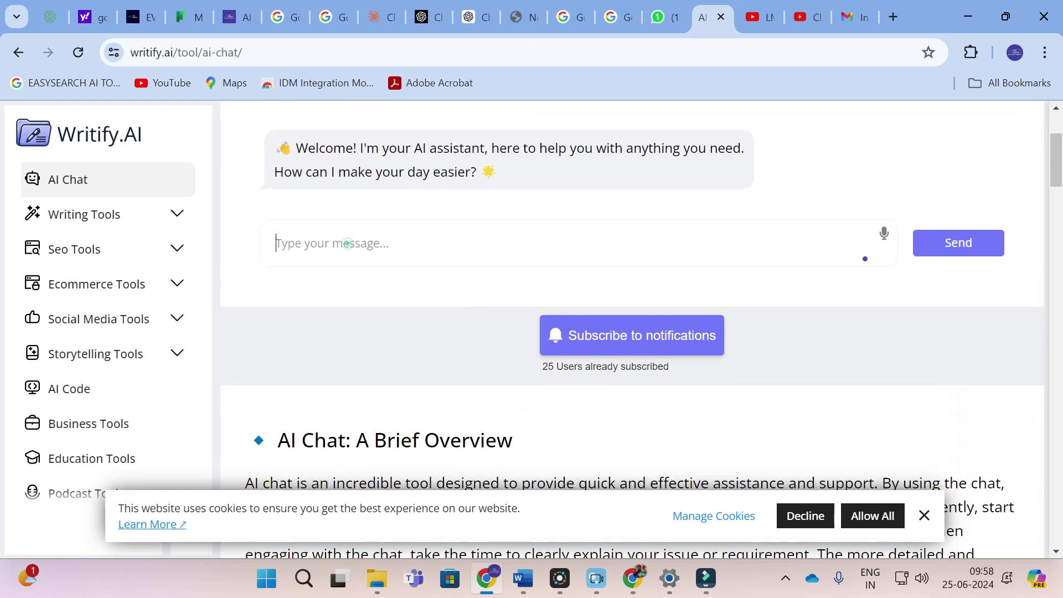
left_click(348, 243)
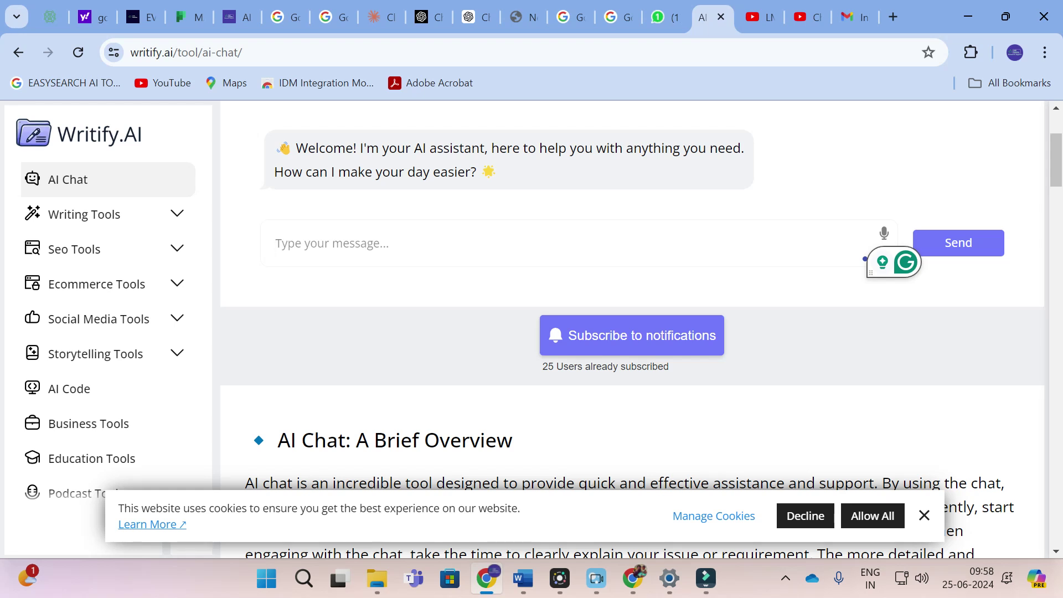
type("generate")
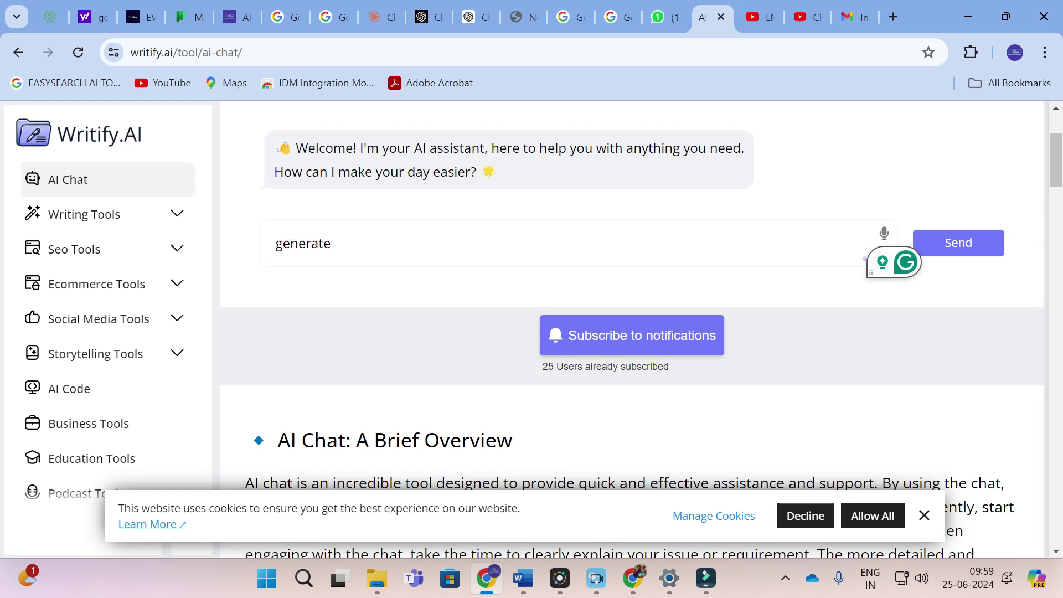
type(" an ab")
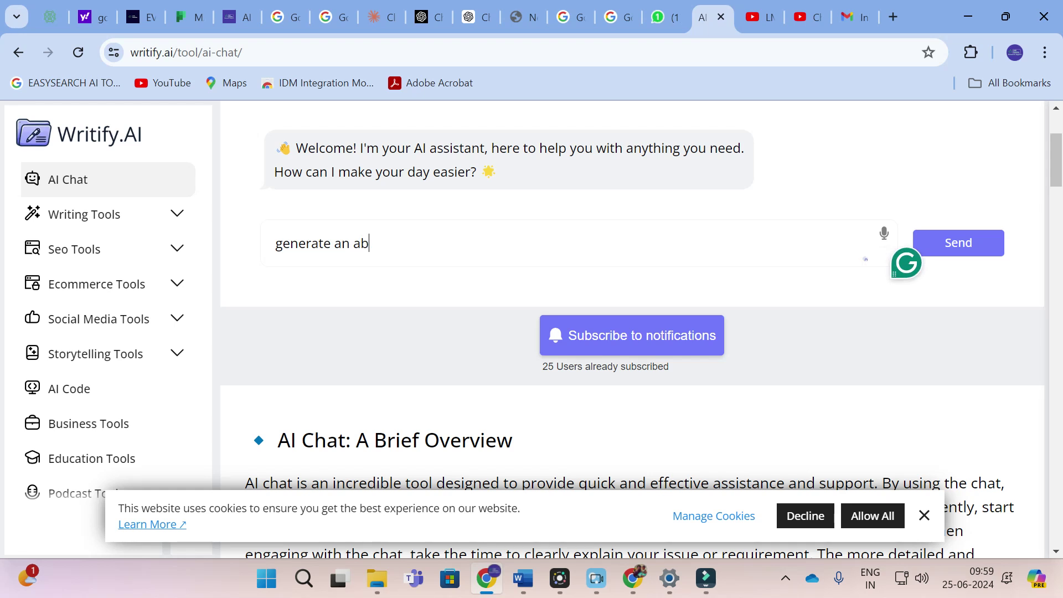
type("stract for the research paper titled gri")
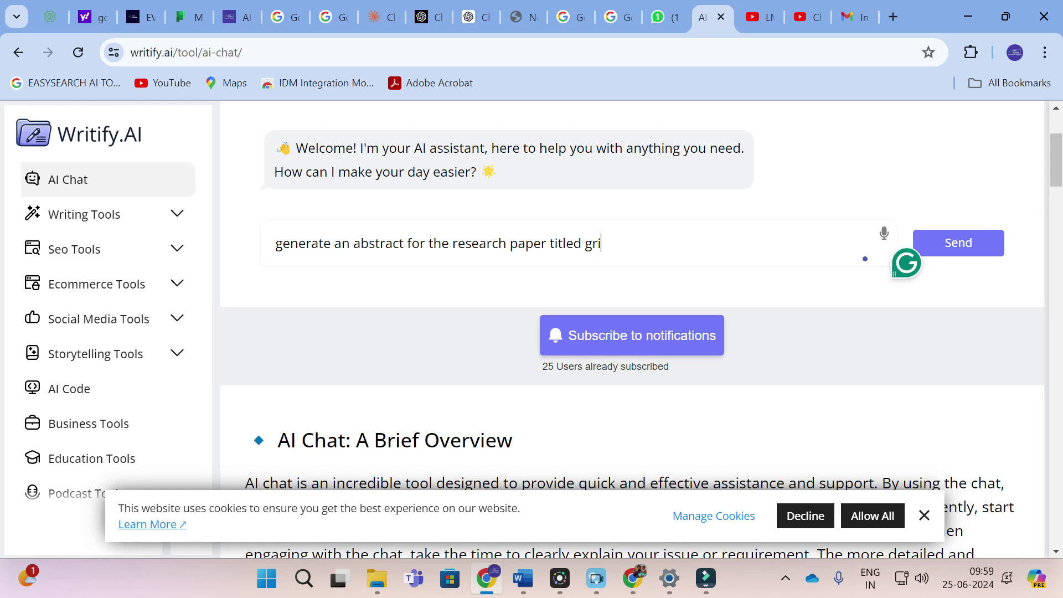
type("d connected ")
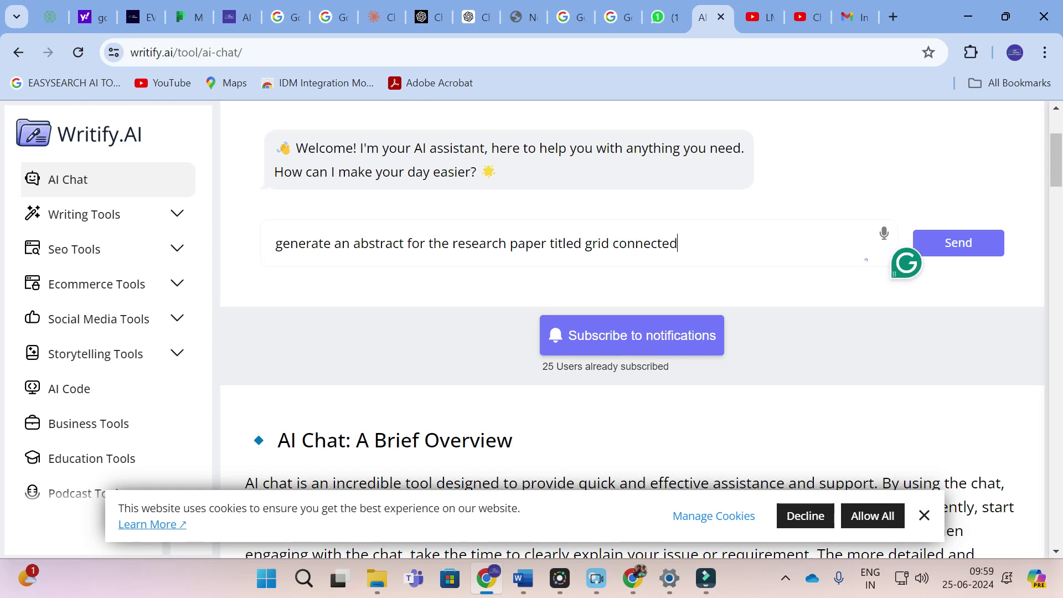
type("pv system")
key("Return")
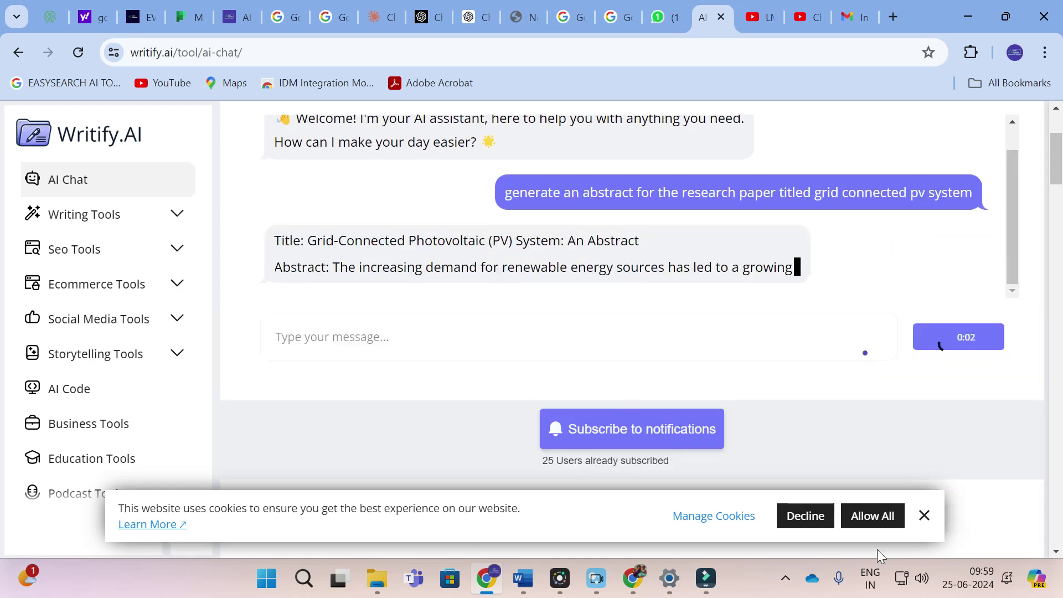
left_click(925, 517)
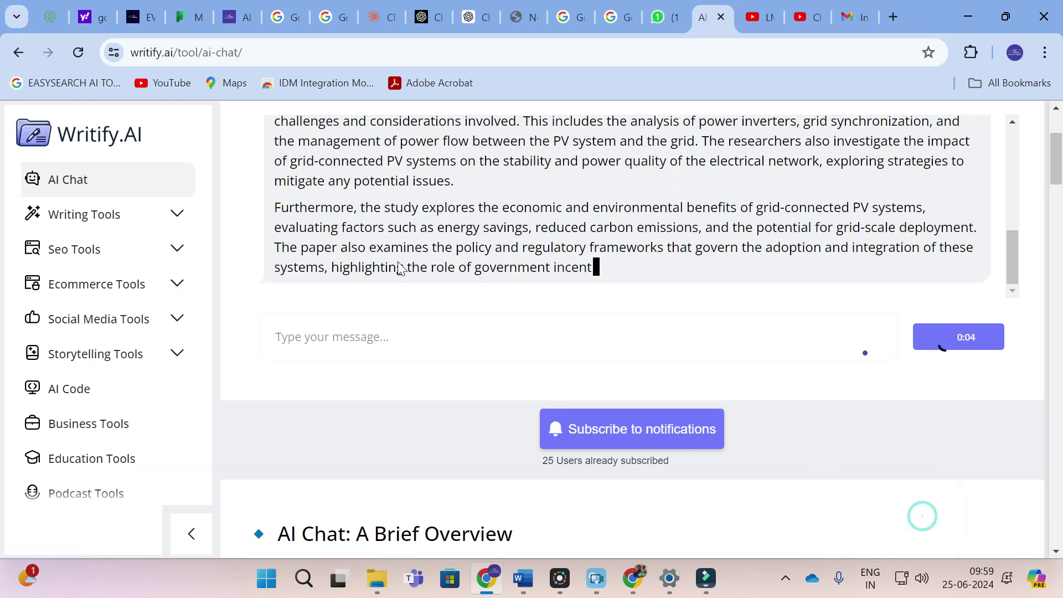
Read through the generated abstract on grid-connected PV systems from its title to the closing paragraph.
scroll(404, 247, "down", 2)
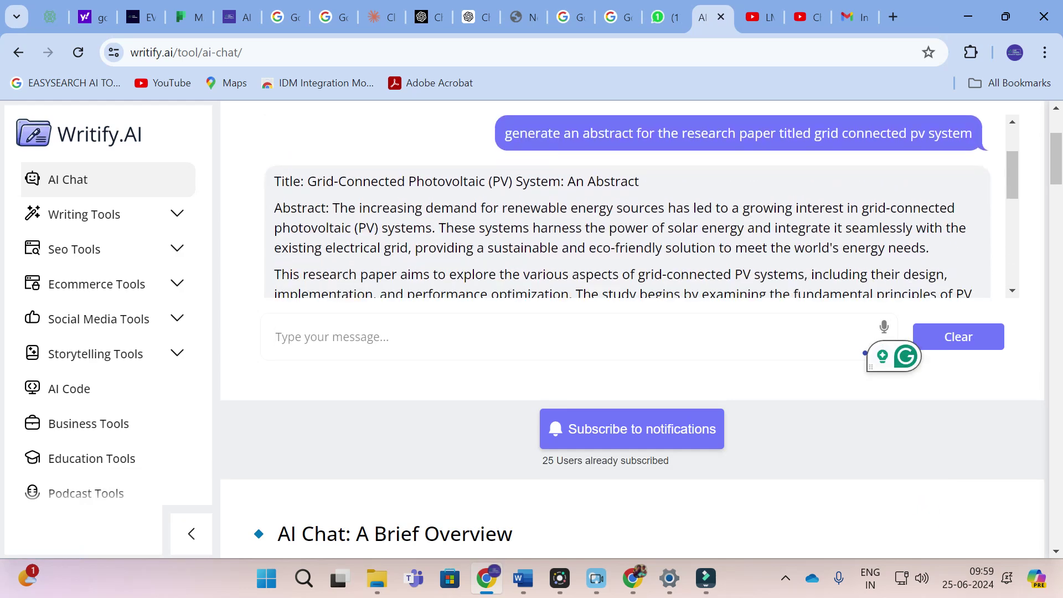
scroll(310, 185, "up", 1)
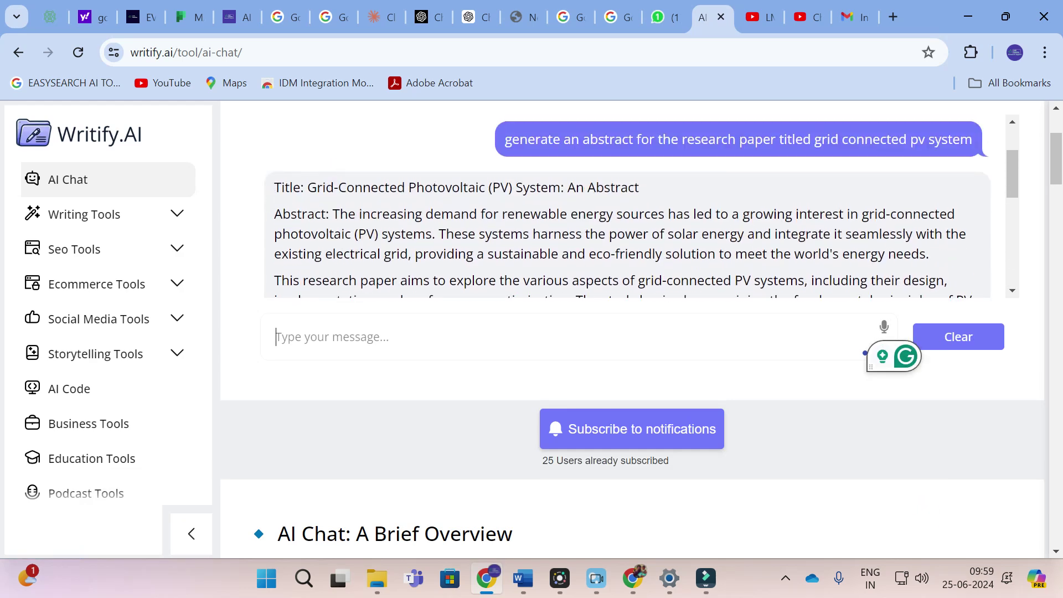
scroll(411, 181, "down", 1)
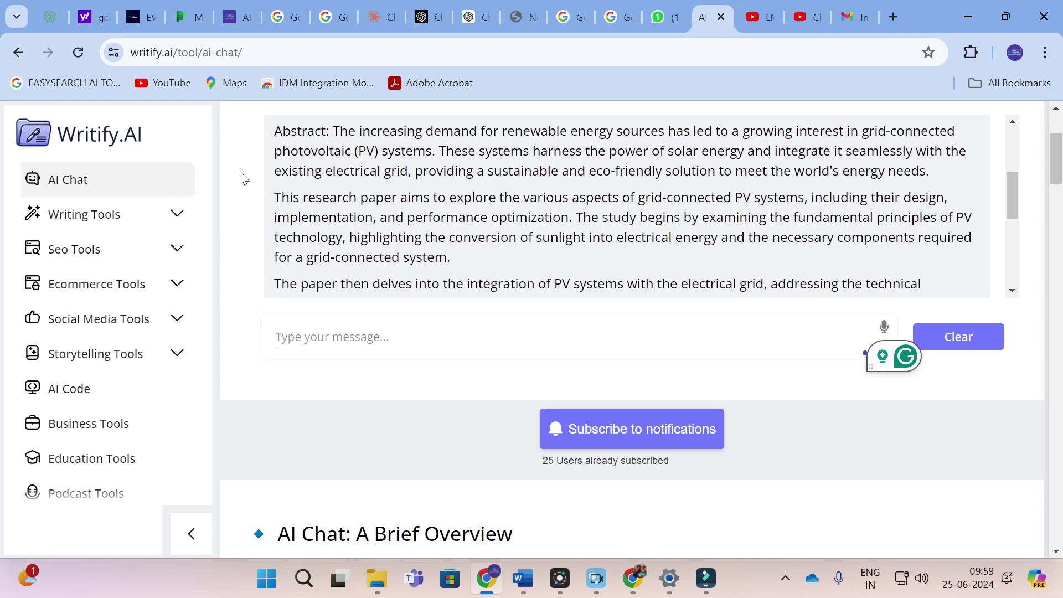
scroll(501, 200, "down", 2)
scroll(501, 200, "up", 5)
scroll(501, 200, "down", 4)
scroll(584, 171, "down", 3)
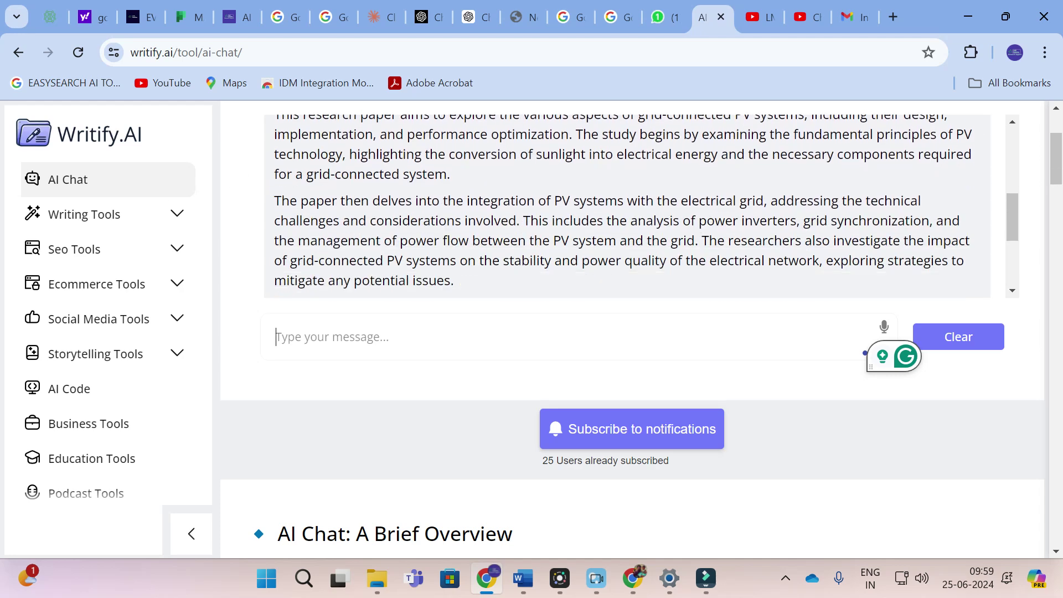
scroll(626, 205, "up", 3)
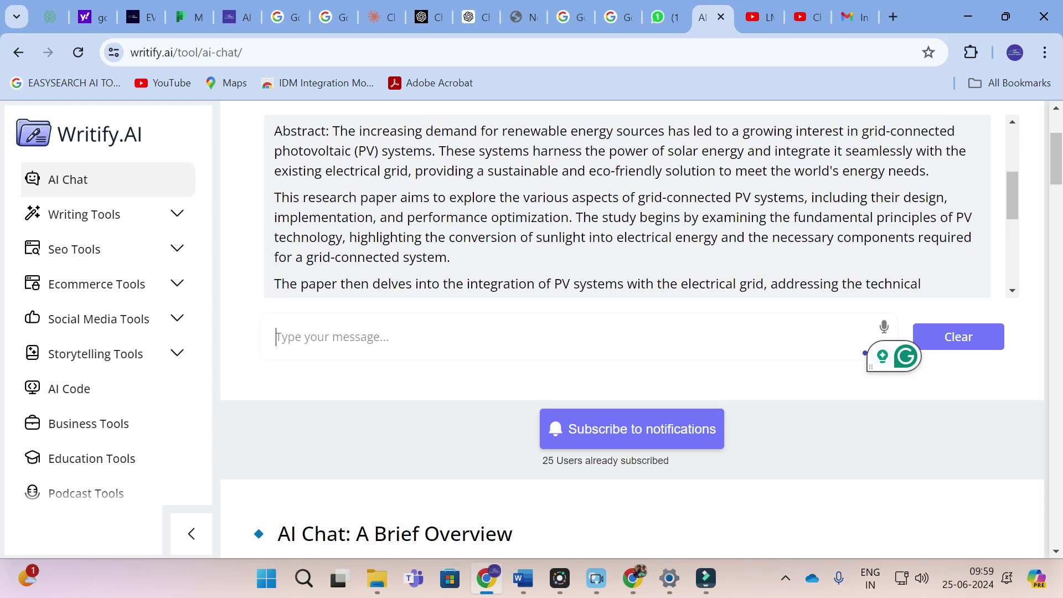
scroll(626, 205, "down", 3)
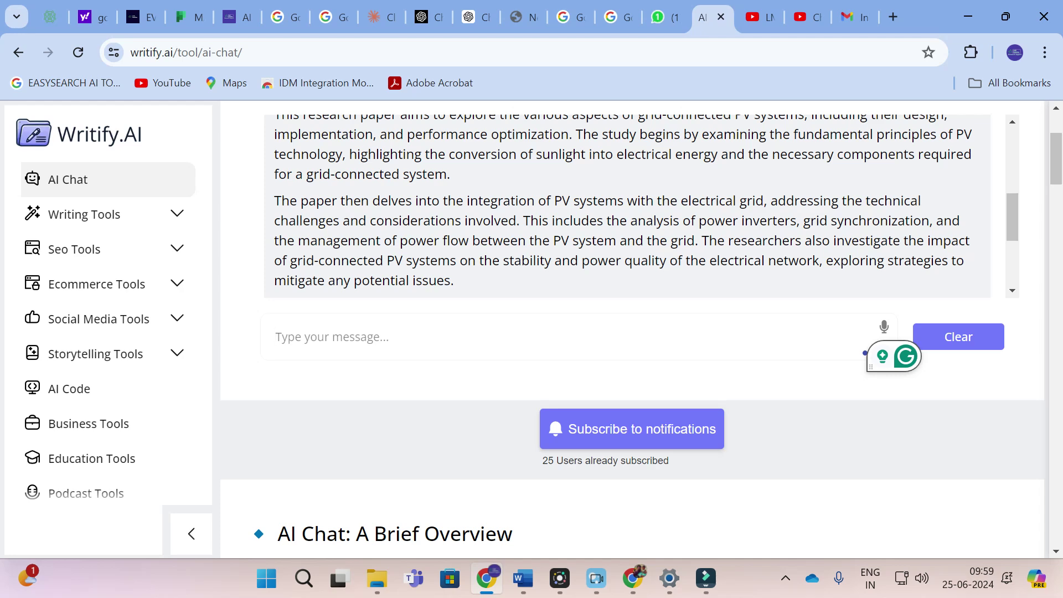
scroll(443, 198, "up", 3)
scroll(457, 207, "down", 3)
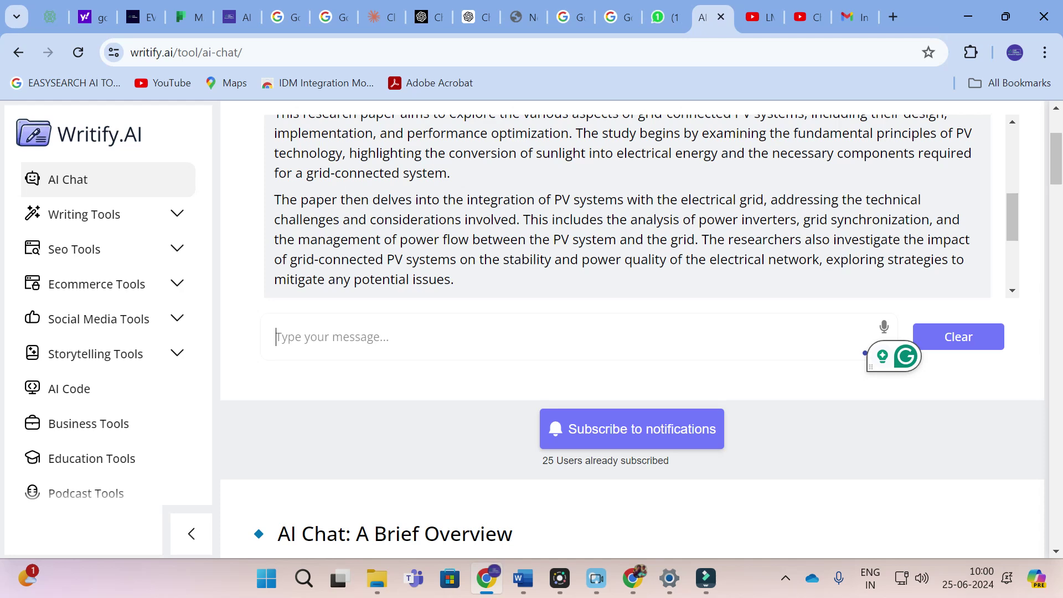
scroll(454, 206, "down", 6)
scroll(454, 206, "up", 3)
scroll(454, 206, "up", 1)
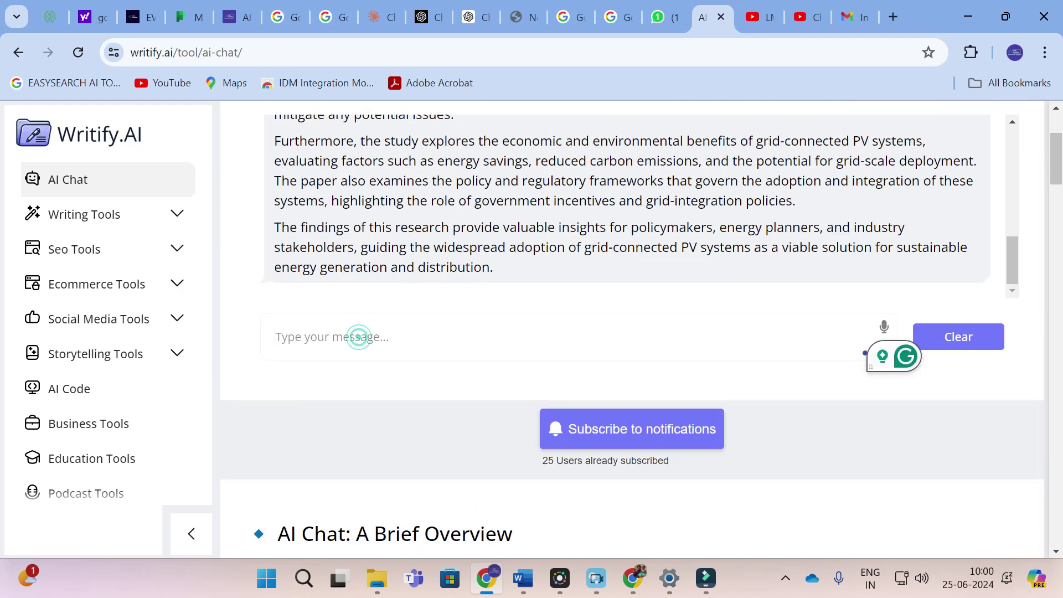
Paste the references into the chat message, keeping only number 6 on Mn and Zr incorporated Ag2O nanoparticles and deleting the incomplete number 7.
type("6.\tSubalakshmi, A., Kavitha, B., Karthika, A., Nikhil, S., Srinivasan, N., Rajarajan, M., & Suganthi, A. (2021). Design of Mn and Zr incorporated Ag 2 O nanoparticles and their enhanced photocatalytic activity driven by visible light irradiation for degradation of rose bengal dye. New Journal of Chemistry, 45(4), 1876-1886. 7.\tPriyanka, K. P., Sankararaman, S., Balakrishna, K. M., & Varghese, T. (2017). Enhanced visible light photocatalysis using TiO2/phthalocyanine nanocomposites for the degradation of sel")
scroll(356, 477, "up", 2)
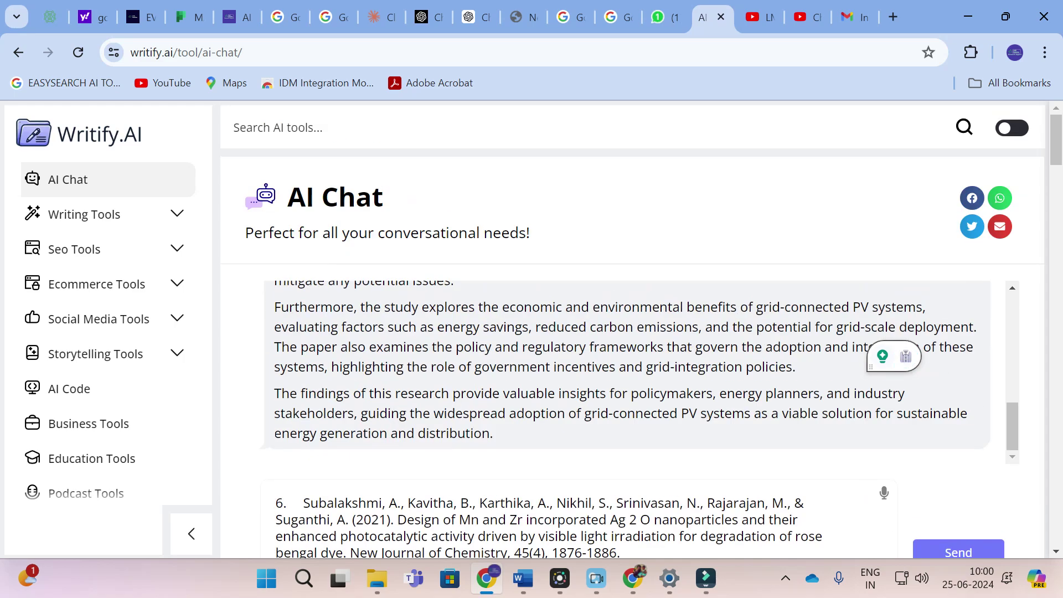
scroll(356, 477, "down", 4)
scroll(360, 392, "down", 1)
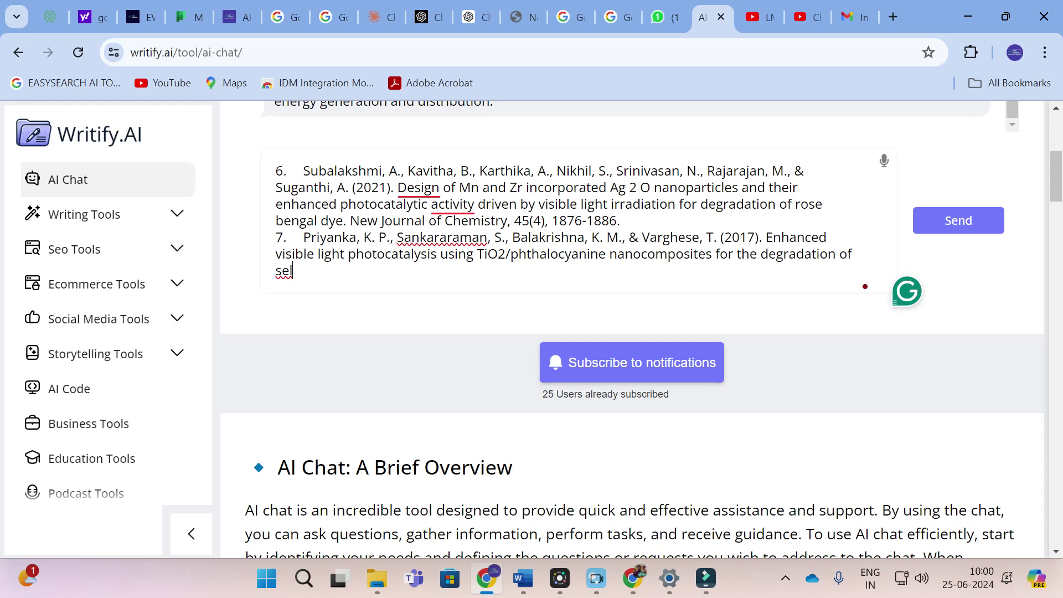
left_click_drag(323, 271, 243, 120)
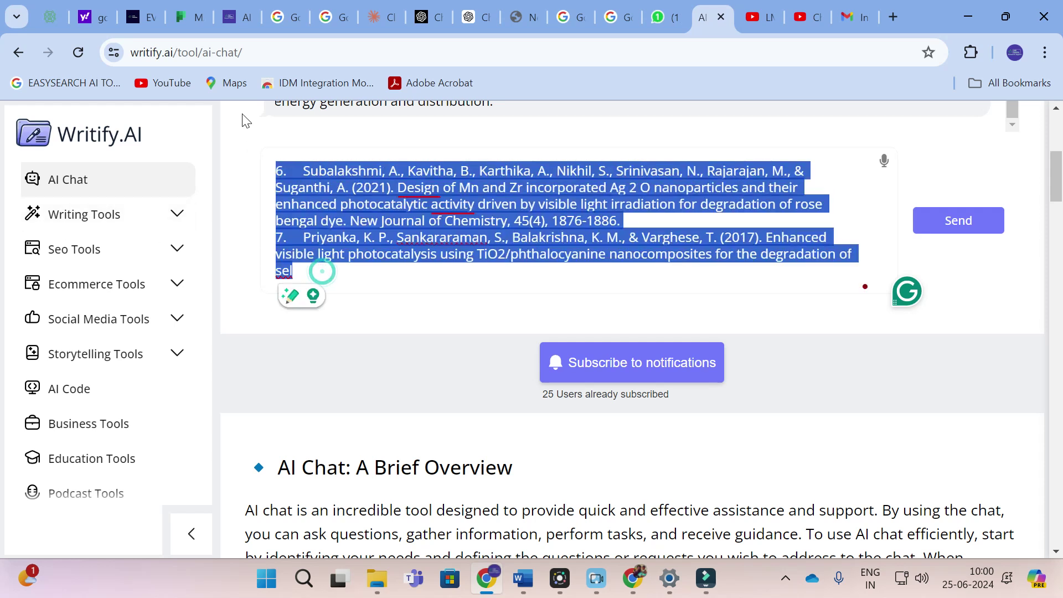
scroll(243, 120, "up", 1)
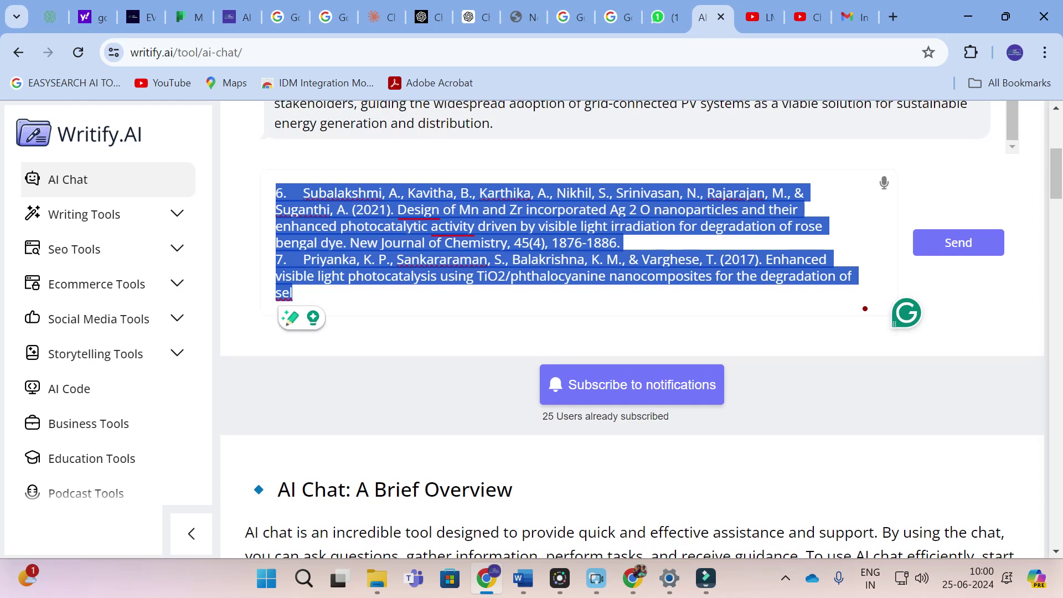
left_click(275, 259)
left_click_drag(275, 259, 292, 293)
key("BackSpace")
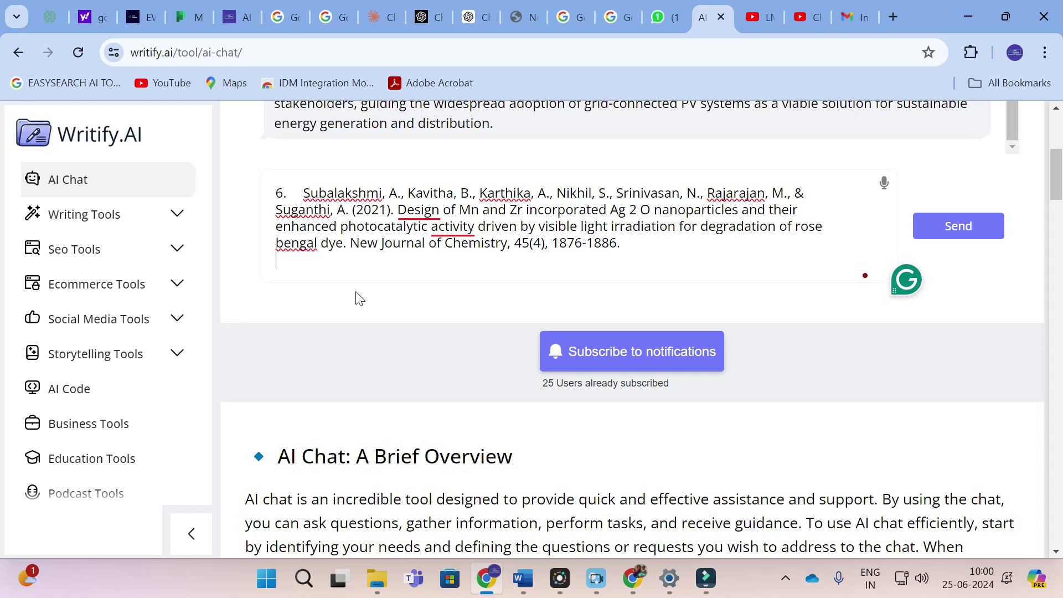
Add the request "for the above reference make literature review" below the pasted reference and send the message.
type("for the above ref")
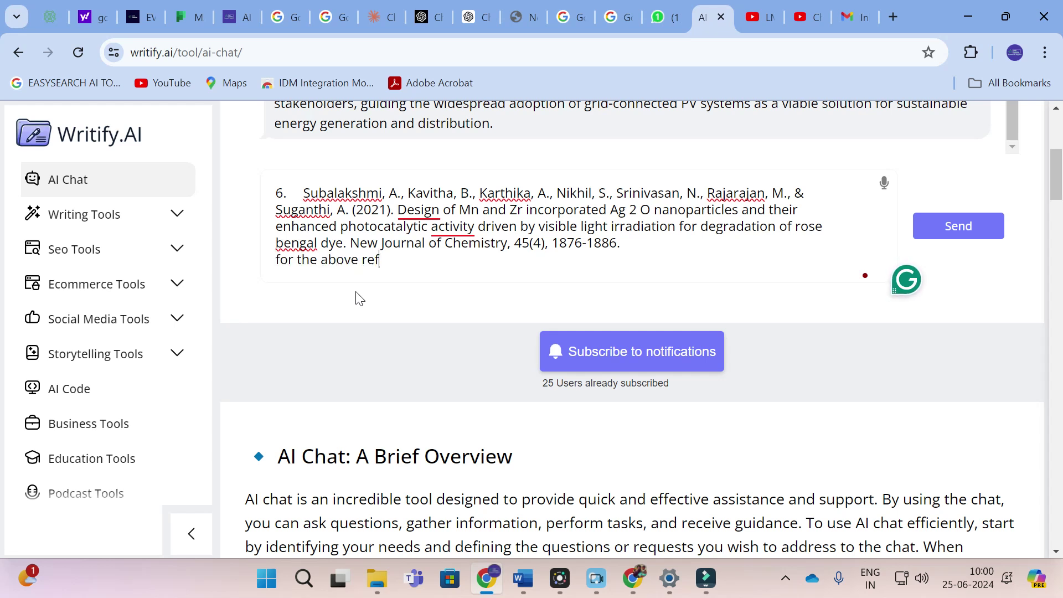
type("erences mak")
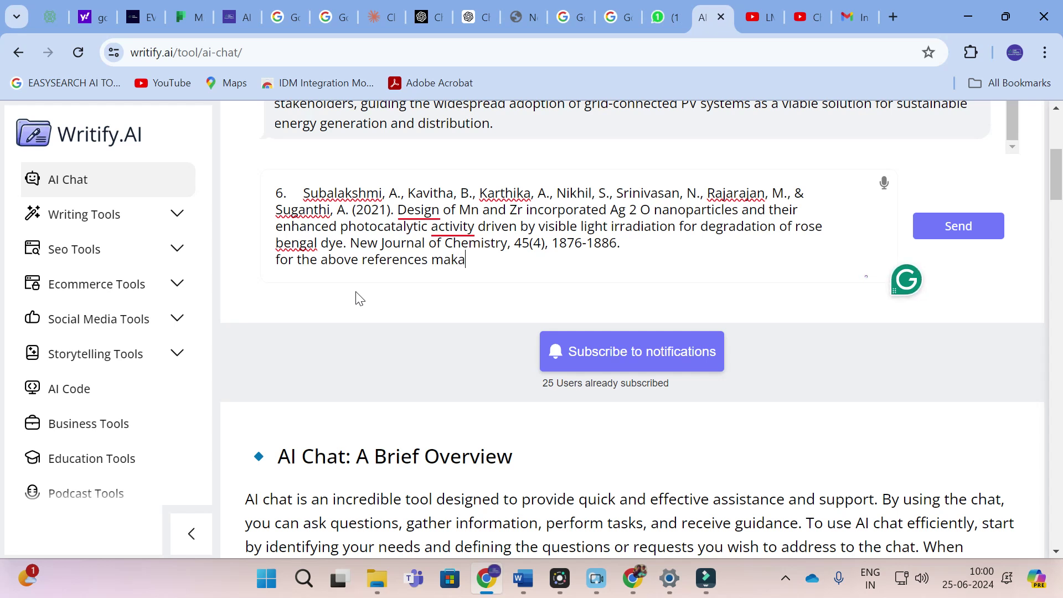
type("e literature review")
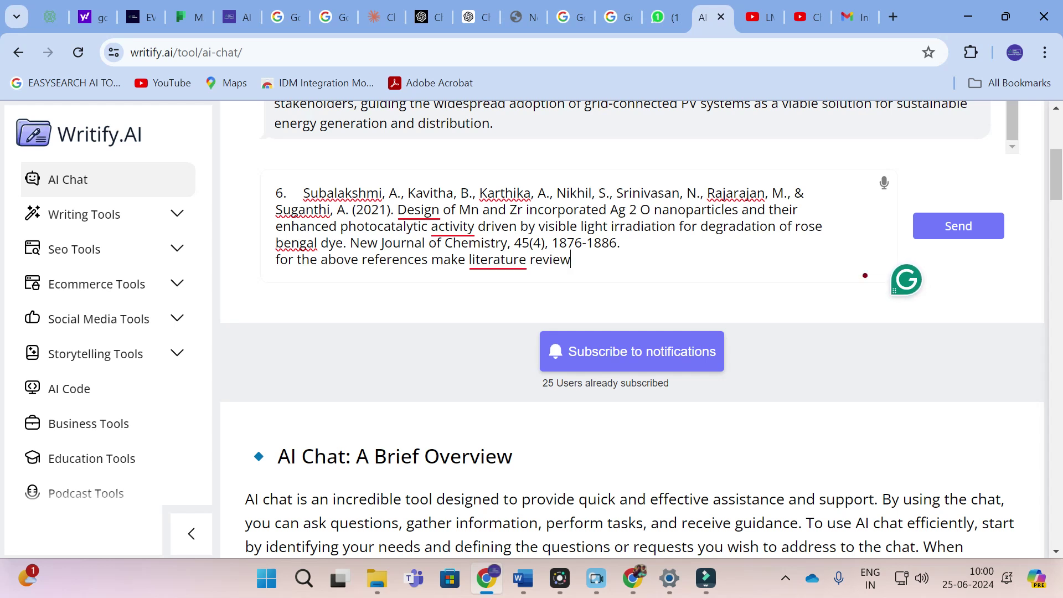
key("BackSpace")
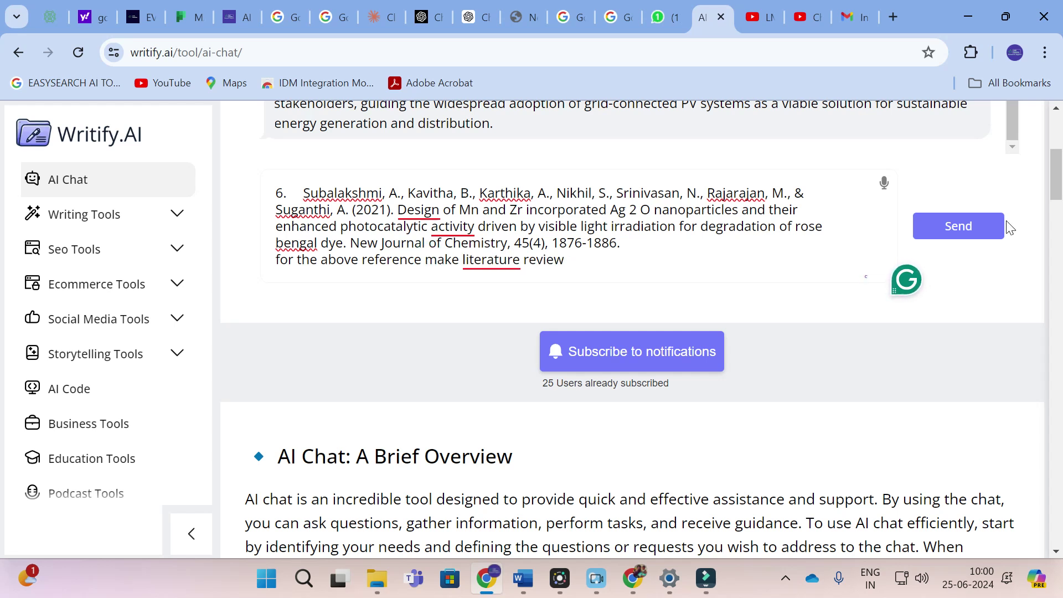
left_click(966, 230)
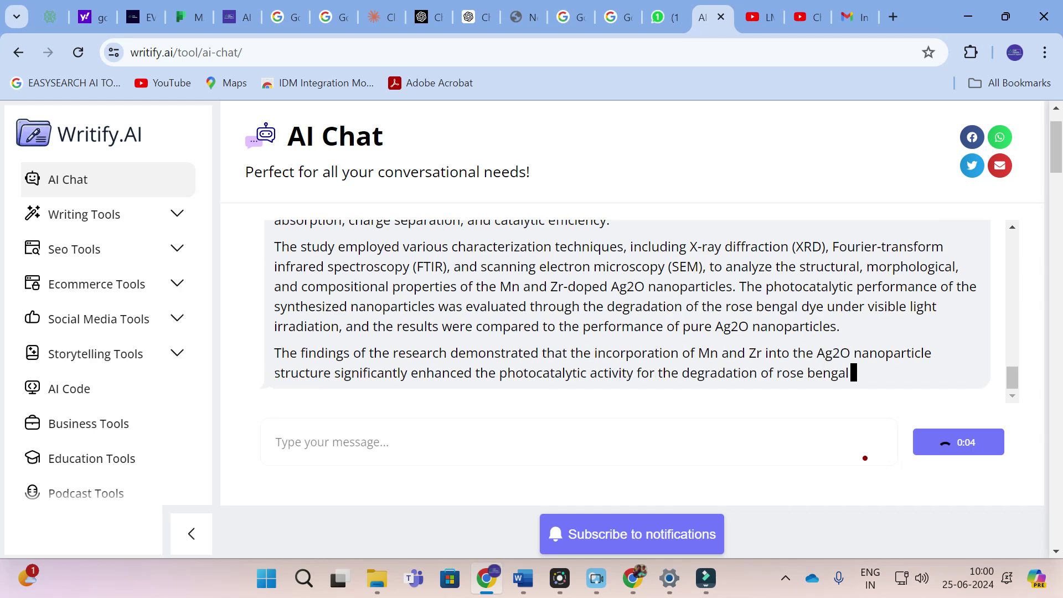
Read the generated literature review on the Ag2O nanoparticle paper from its heading to the concluding paragraph.
scroll(643, 310, "up", 7)
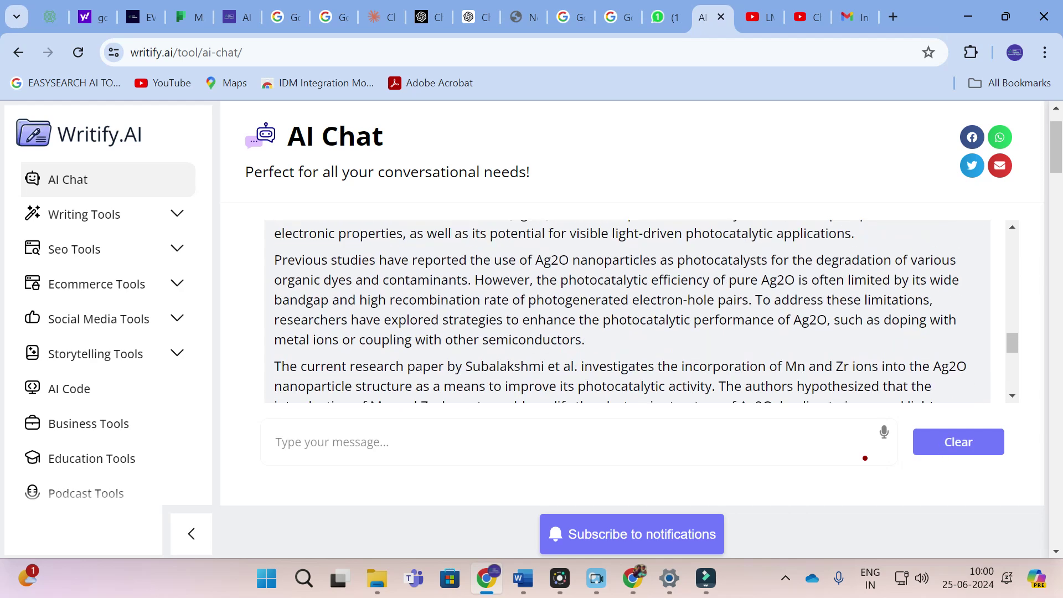
scroll(625, 310, "up", 3)
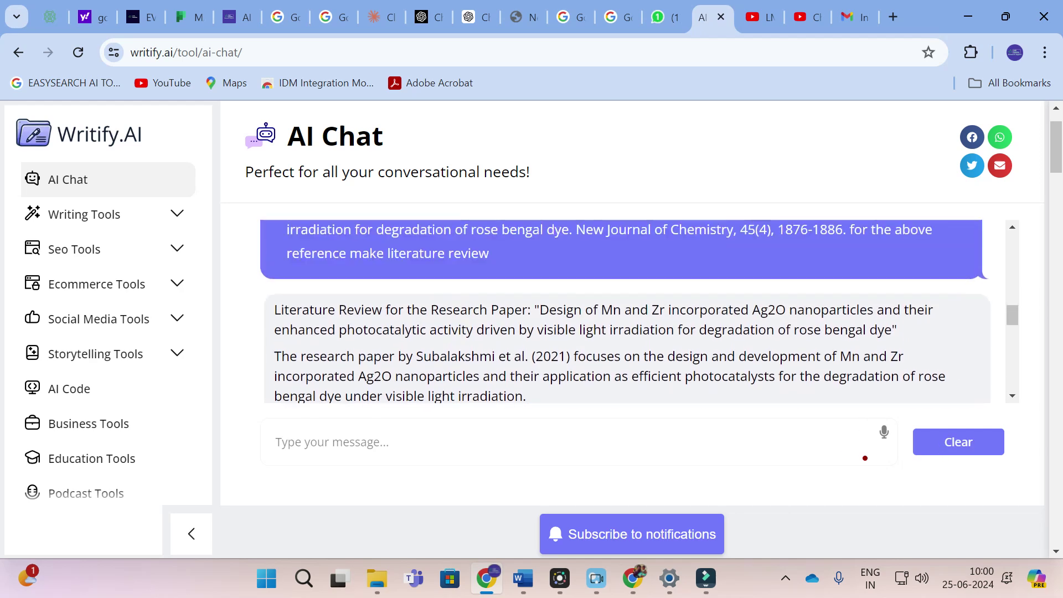
scroll(639, 311, "down", 2)
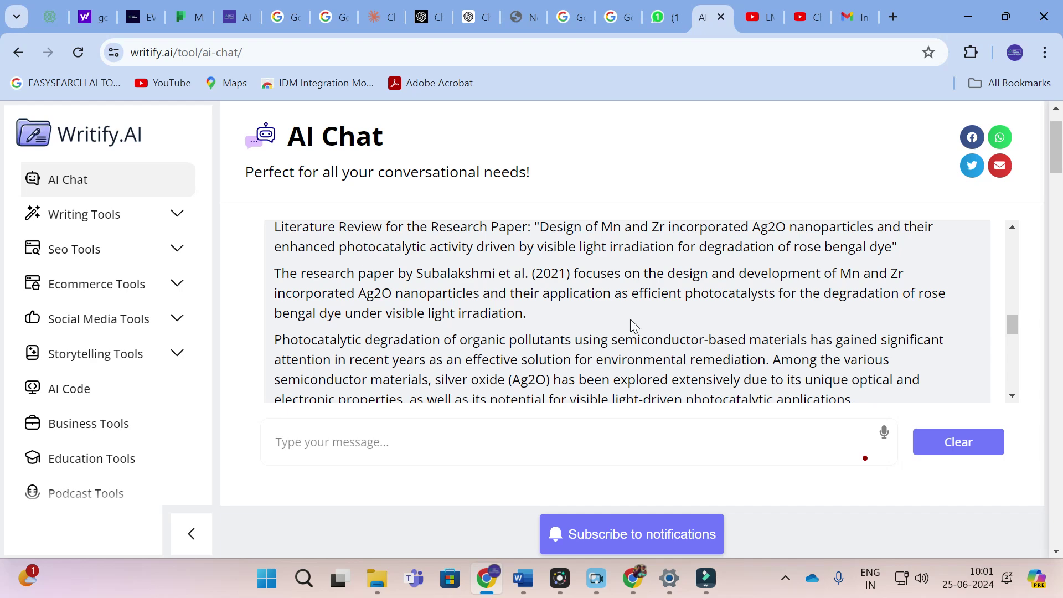
scroll(367, 260, "down", 6)
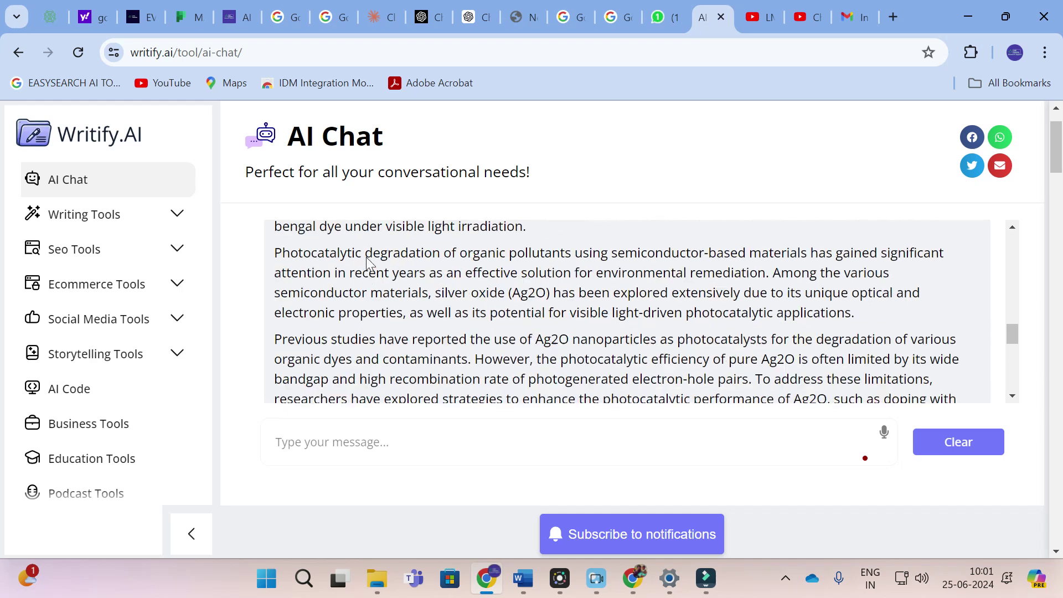
scroll(626, 310, "down", 3)
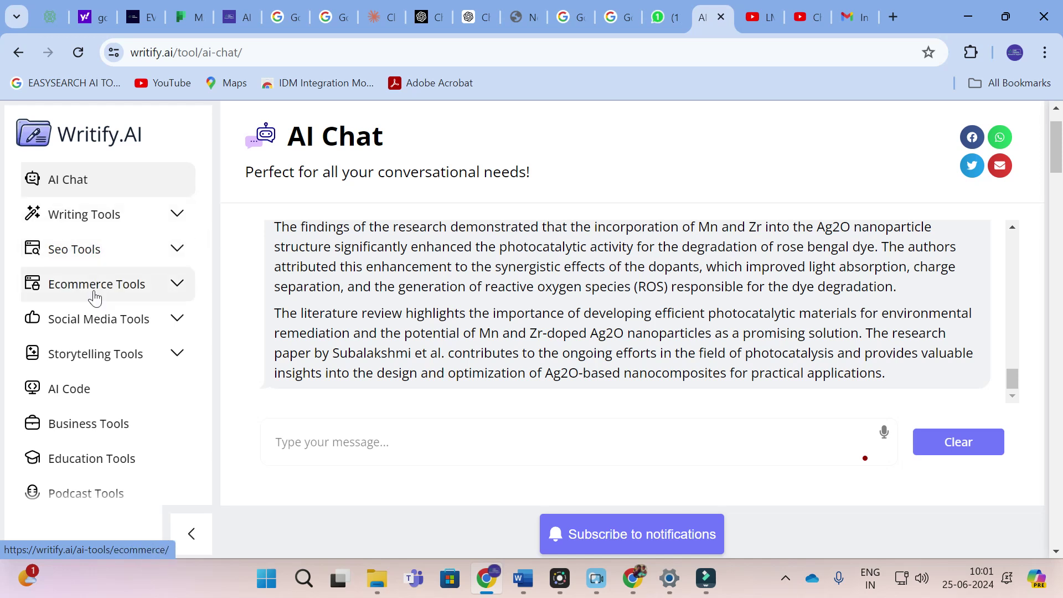
Open the AI Social Media Tools page, dismiss the cookie notice and look over the available tools.
left_click(100, 329)
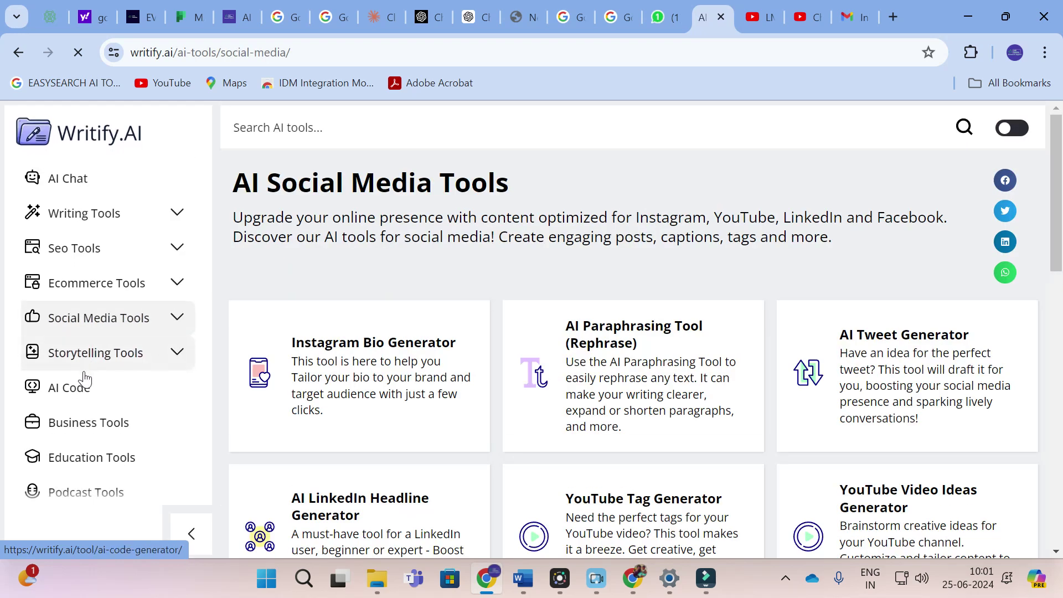
scroll(84, 388, "down", 1)
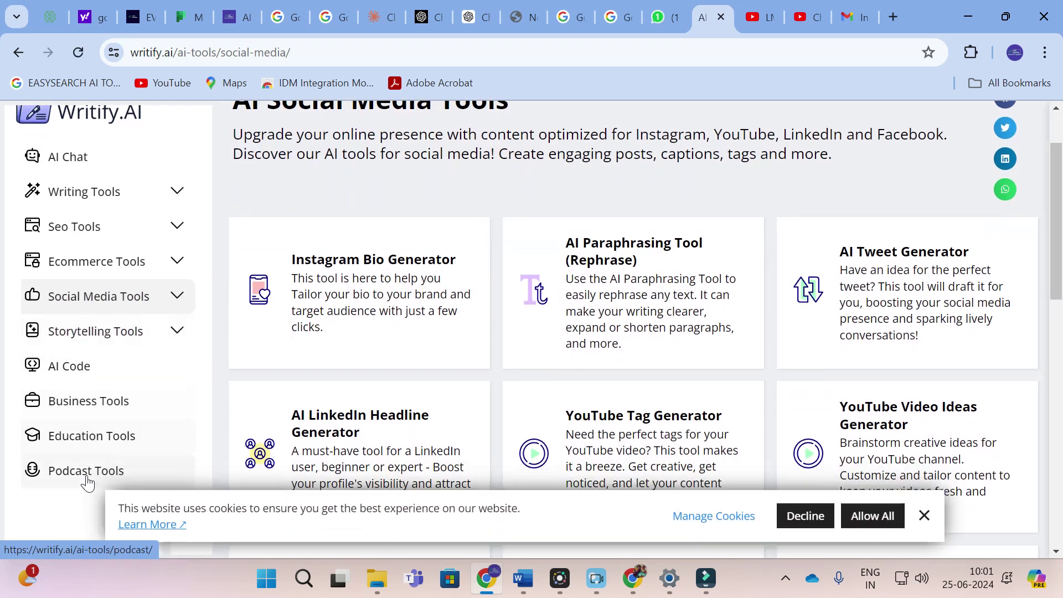
left_click(922, 516)
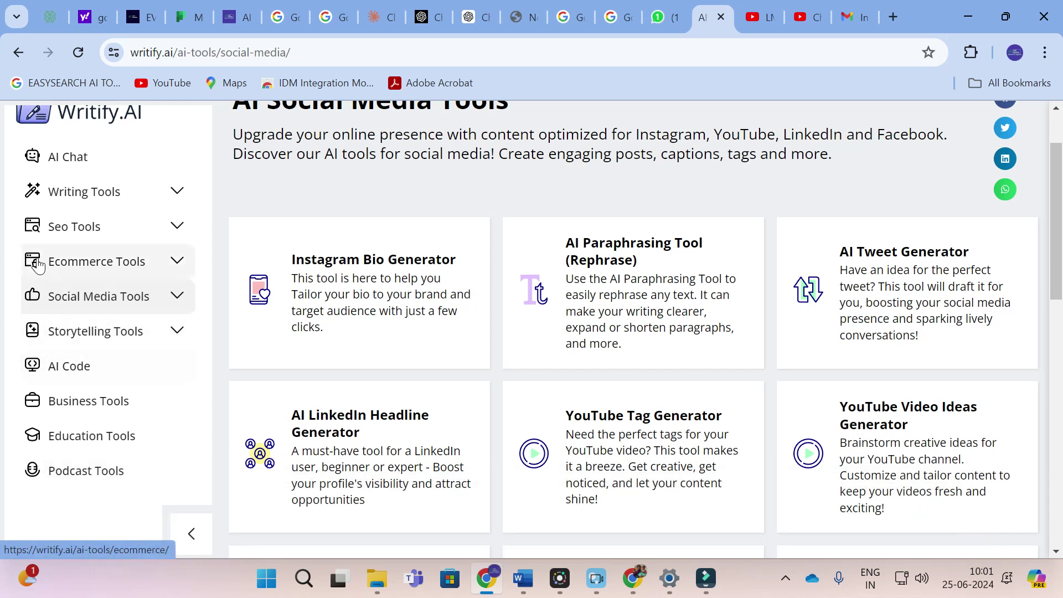
scroll(55, 250, "up", 1)
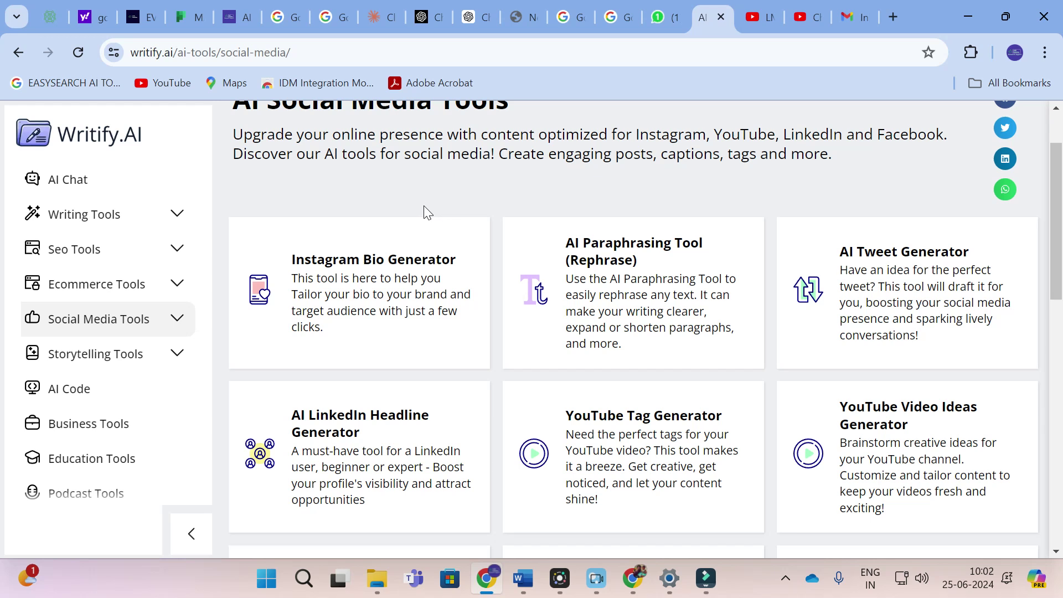
scroll(427, 209, "up", 2)
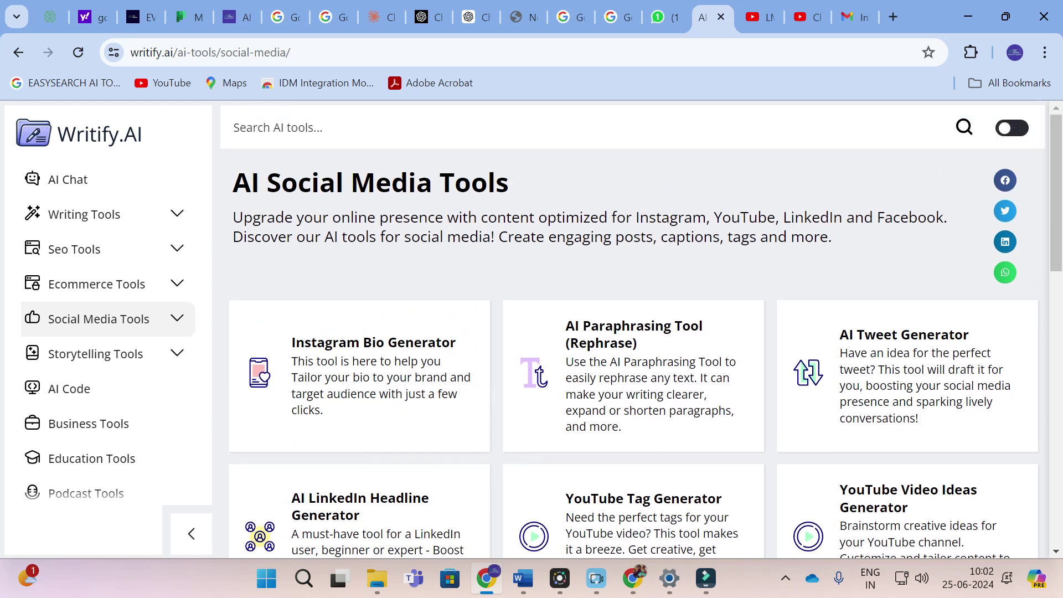